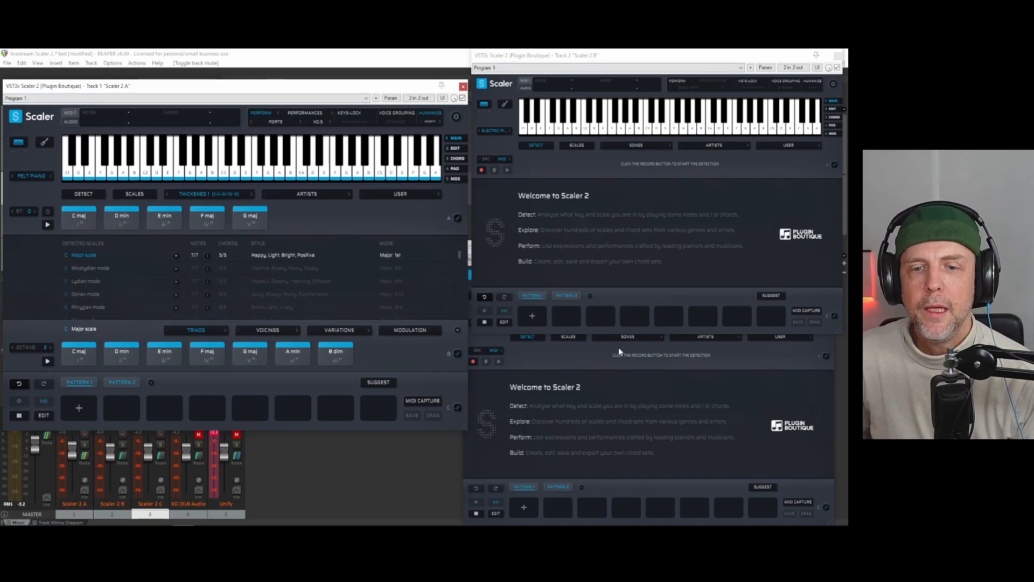
Review the sync options of the Scaler 2 A instance, and close them without syncing.
left_click(599, 355)
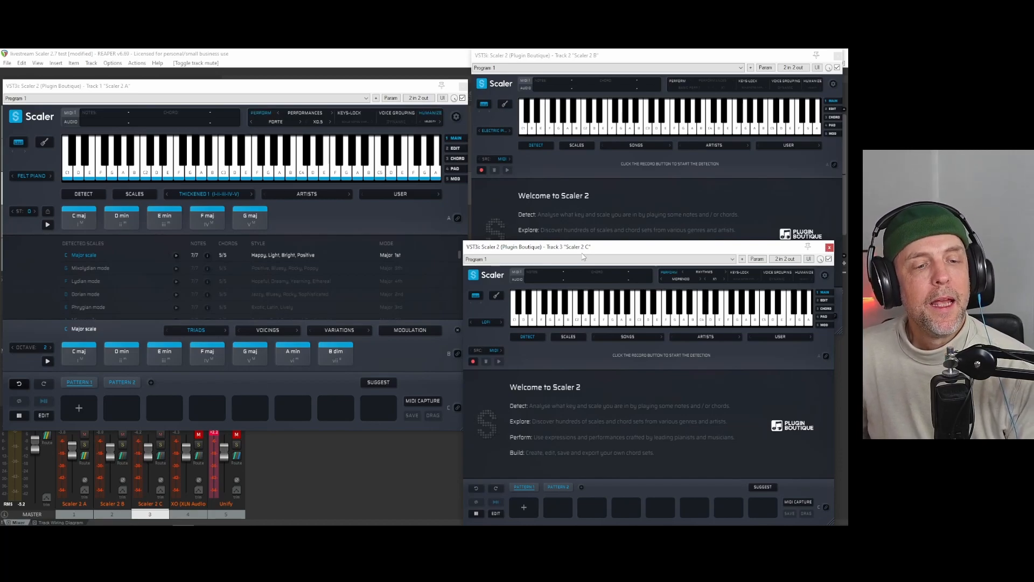
left_click(278, 168)
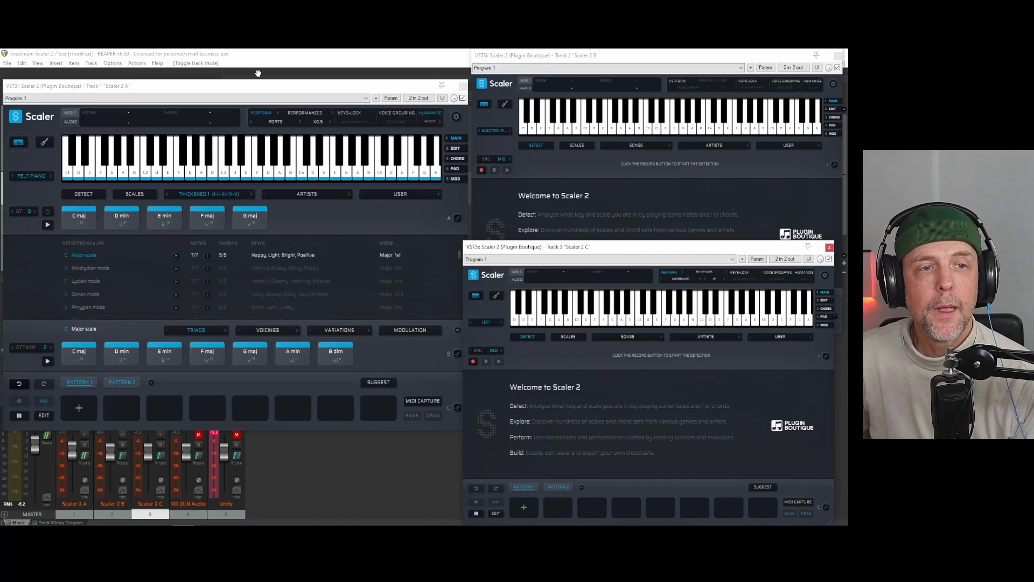
left_click(15, 118)
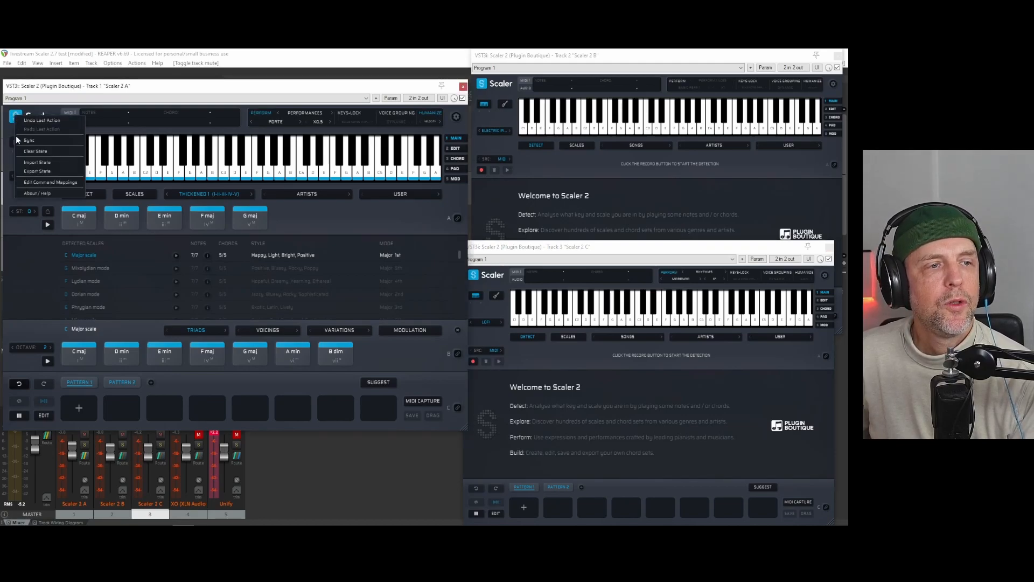
left_click(30, 140)
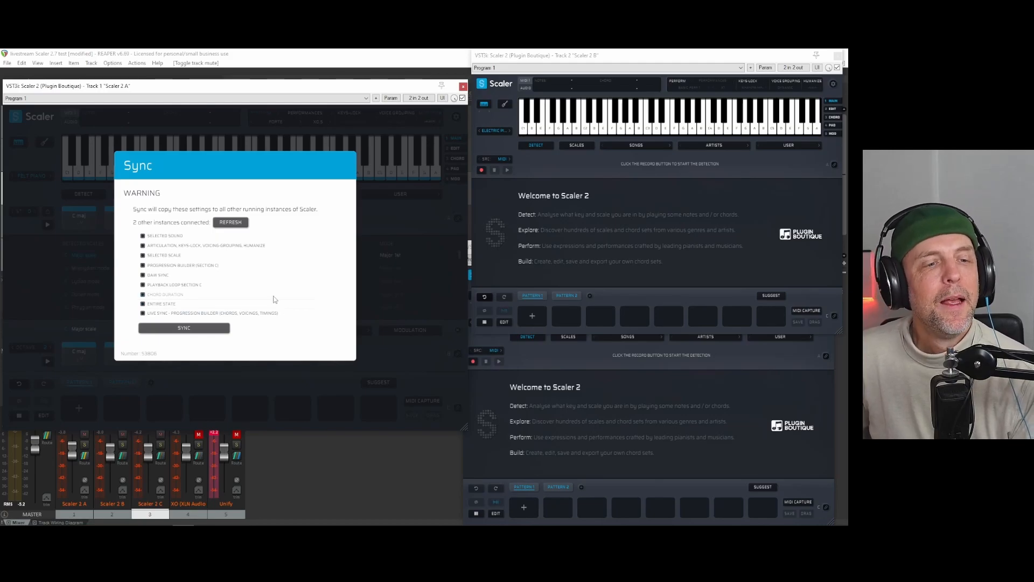
left_click(429, 196)
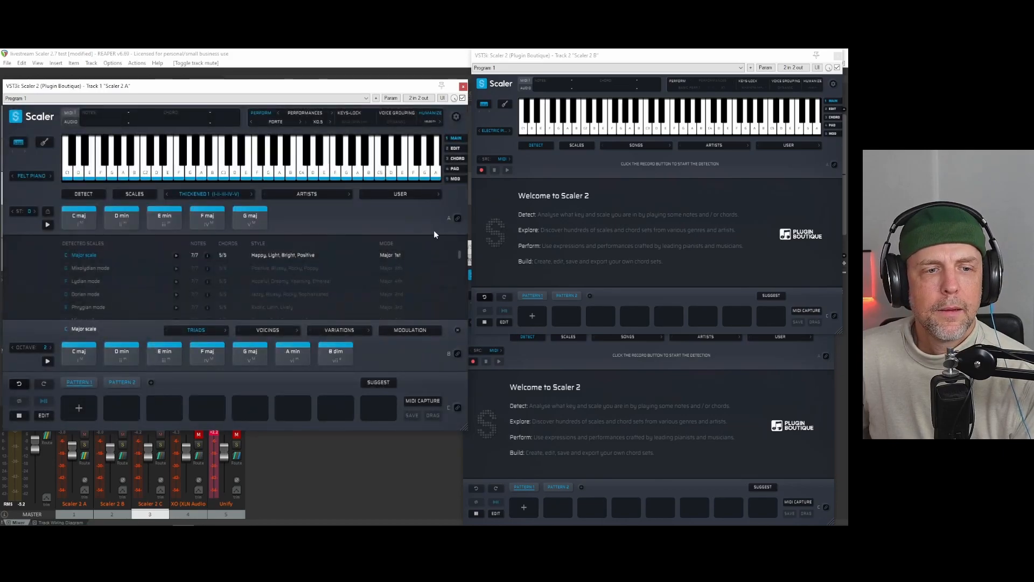
Enable Live Sync of the progression builder (chords, voicings, timings) from Scaler 2 A to the other instances.
left_click(15, 116)
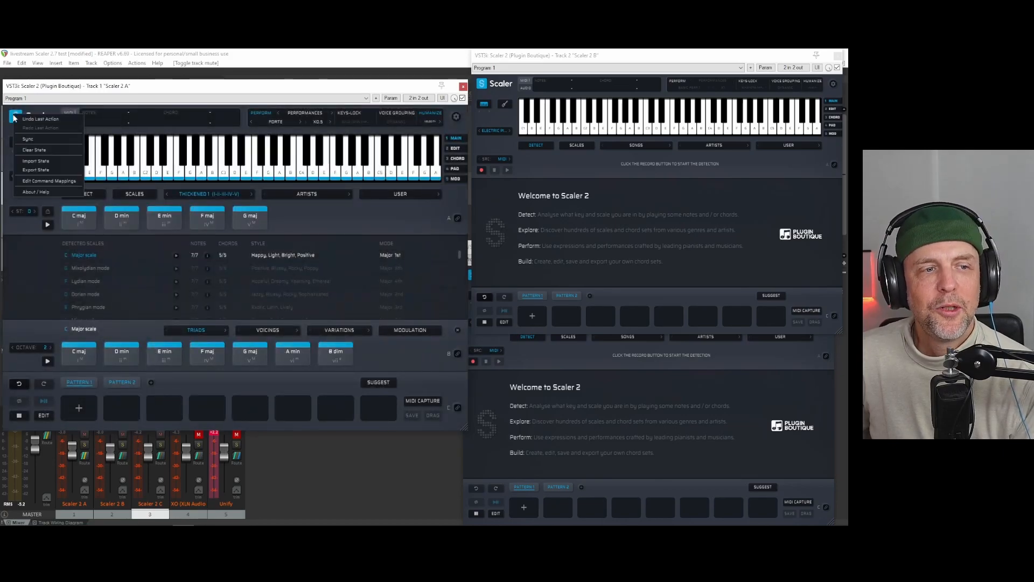
left_click(27, 140)
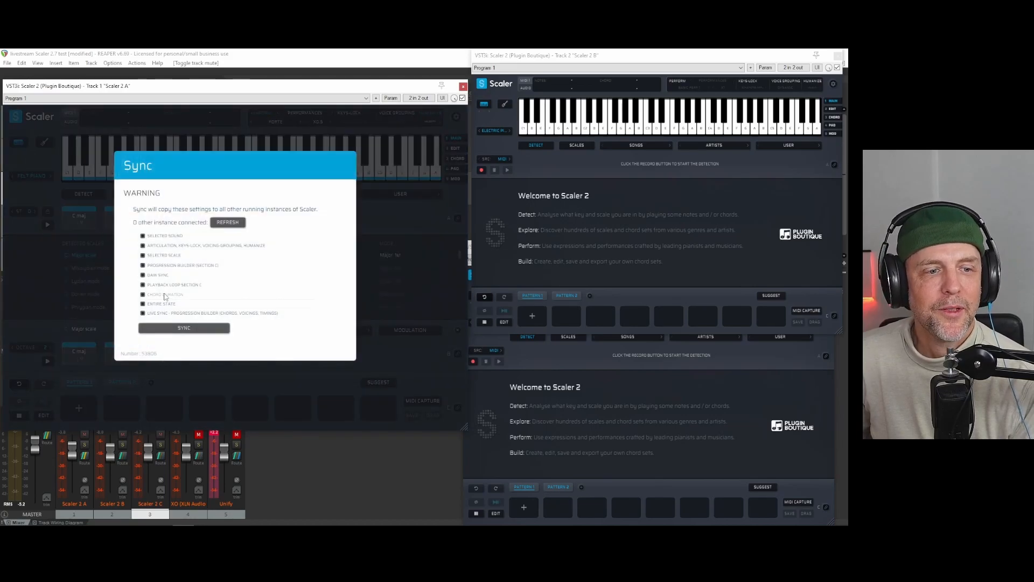
left_click(143, 313)
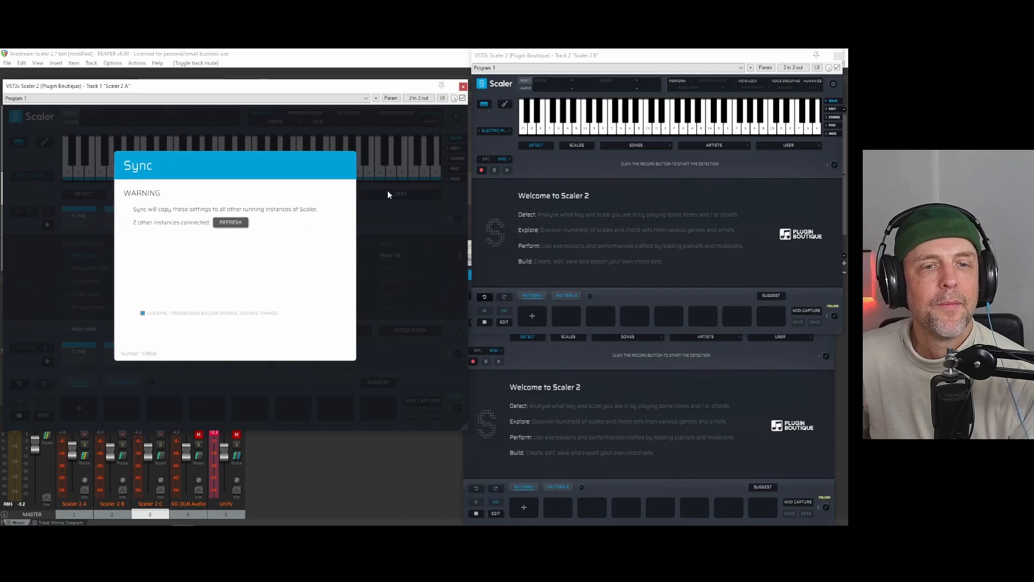
left_click(426, 196)
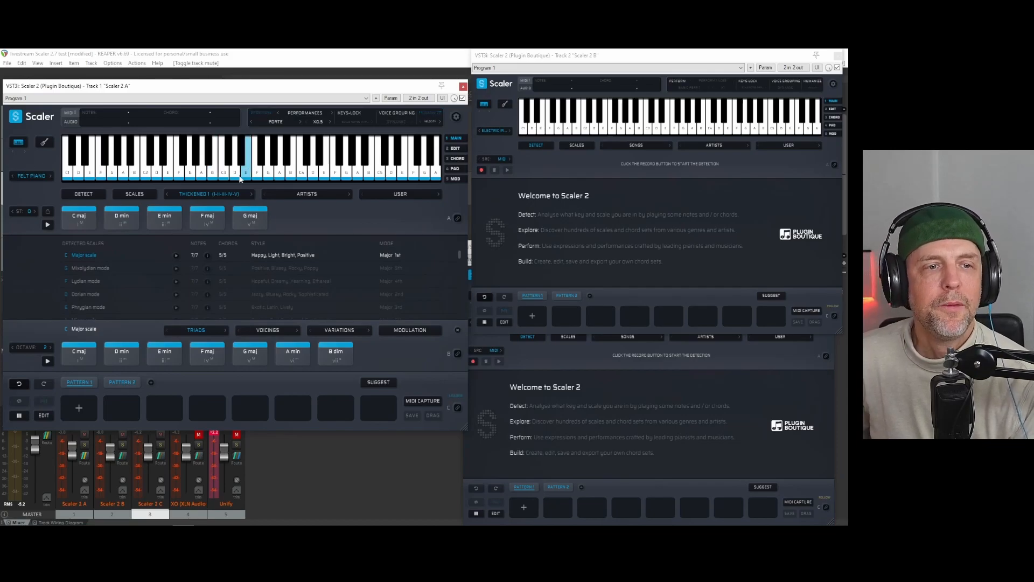
Load the House 1 song chord set in Scaler 2 A and audition its chords with auto-play.
left_click(191, 195)
mouse_move(199, 193)
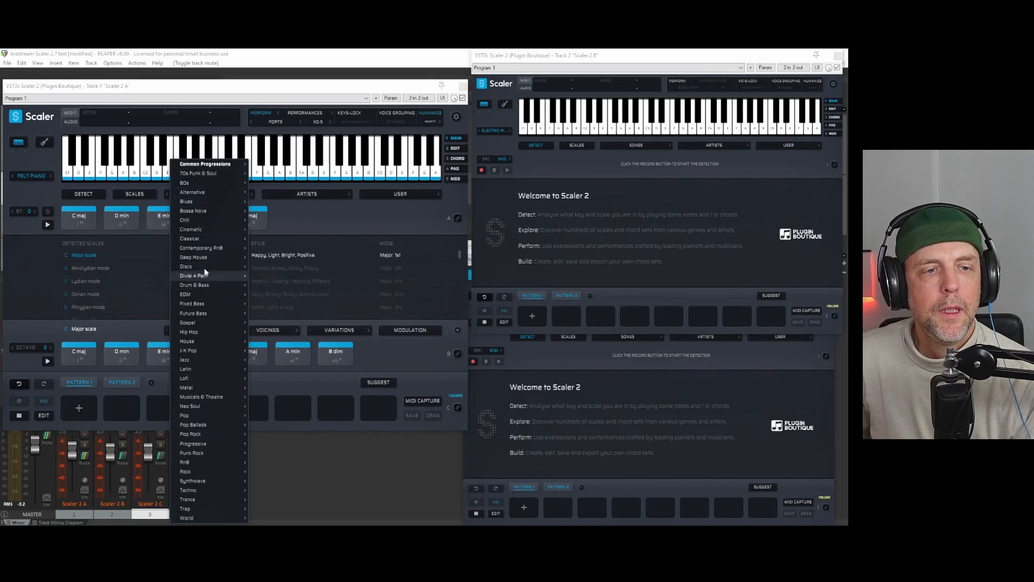
mouse_move(191, 342)
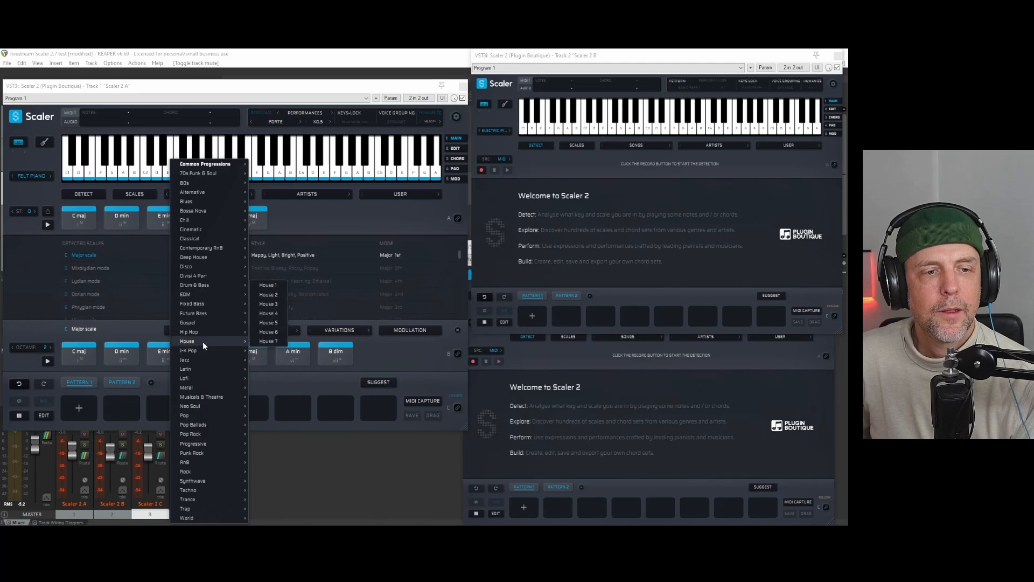
left_click(270, 285)
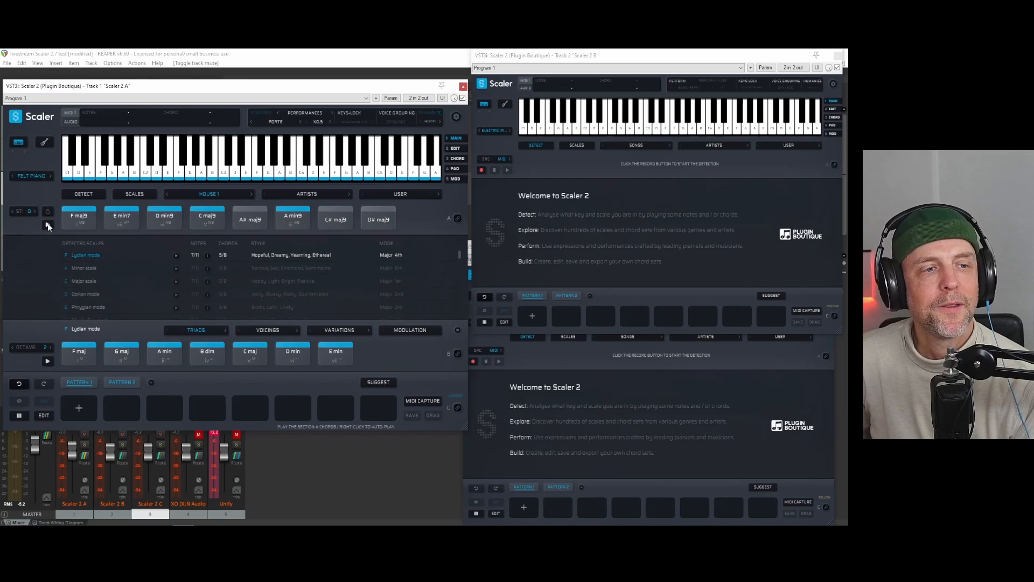
left_click(47, 225)
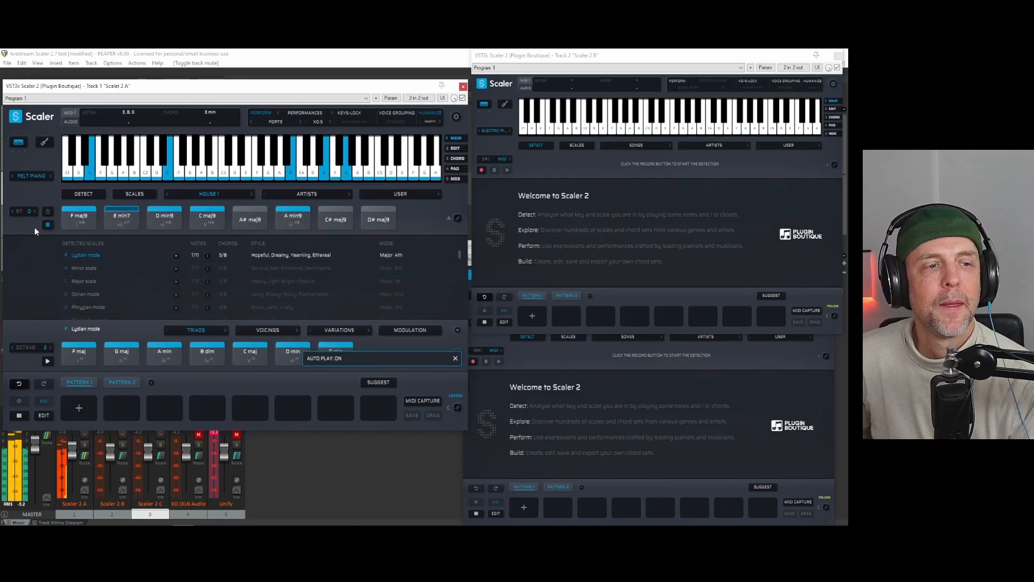
left_click(46, 225)
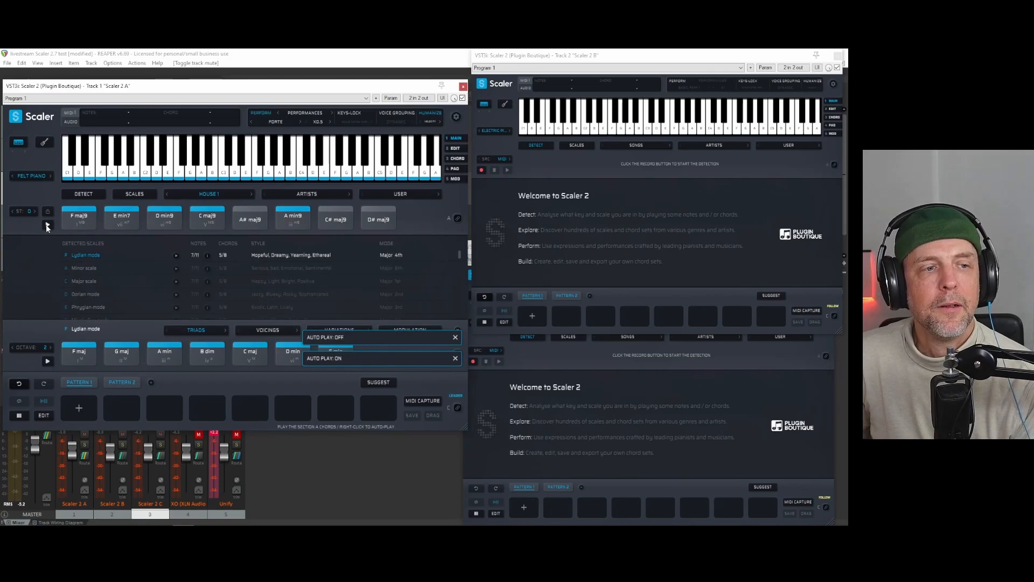
right_click(46, 225)
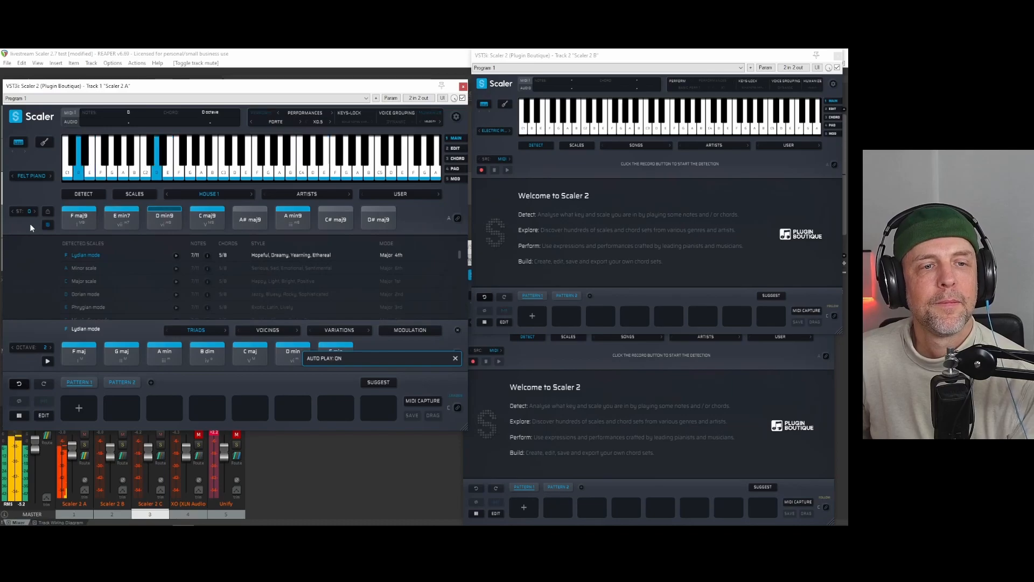
Audition the following song chord sets up to House 4, and turn Perform off before stopping auto-play.
left_click(251, 194)
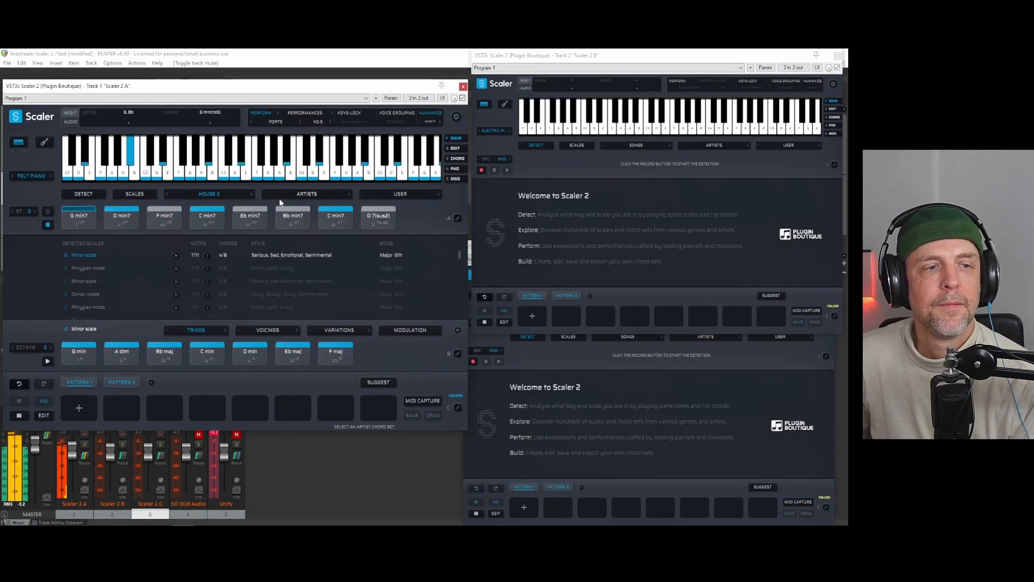
left_click(251, 193)
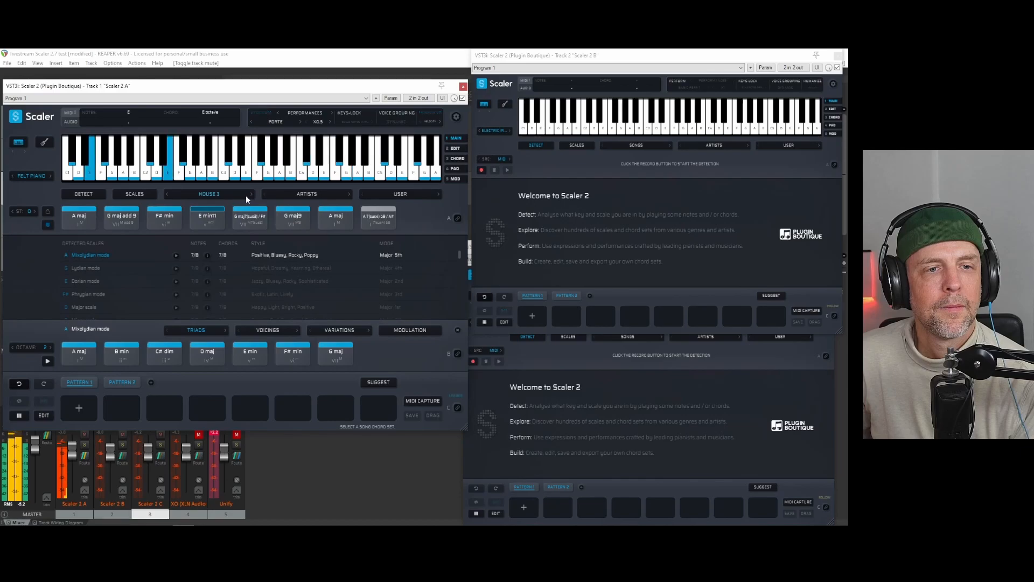
left_click(251, 194)
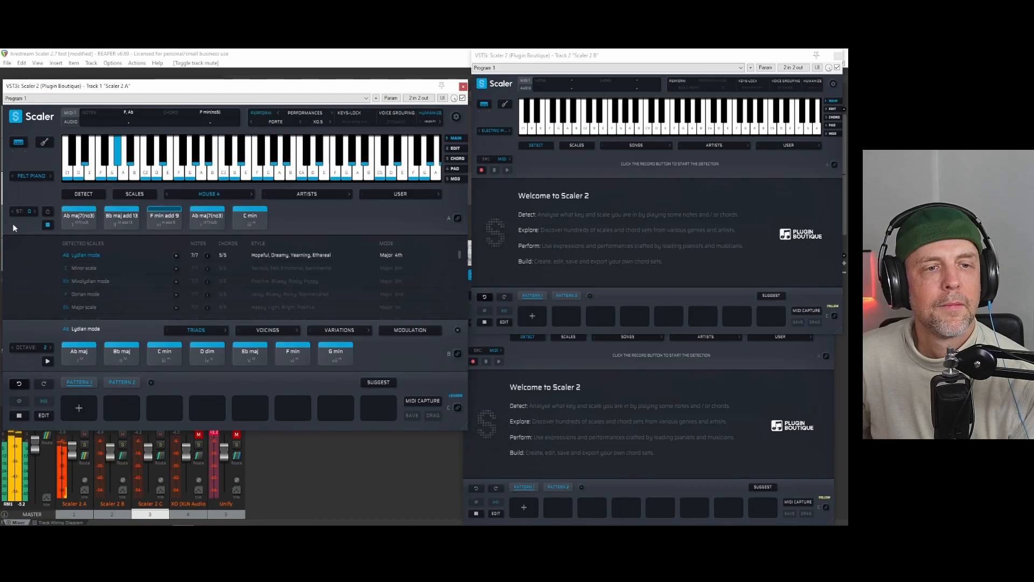
left_click(261, 113)
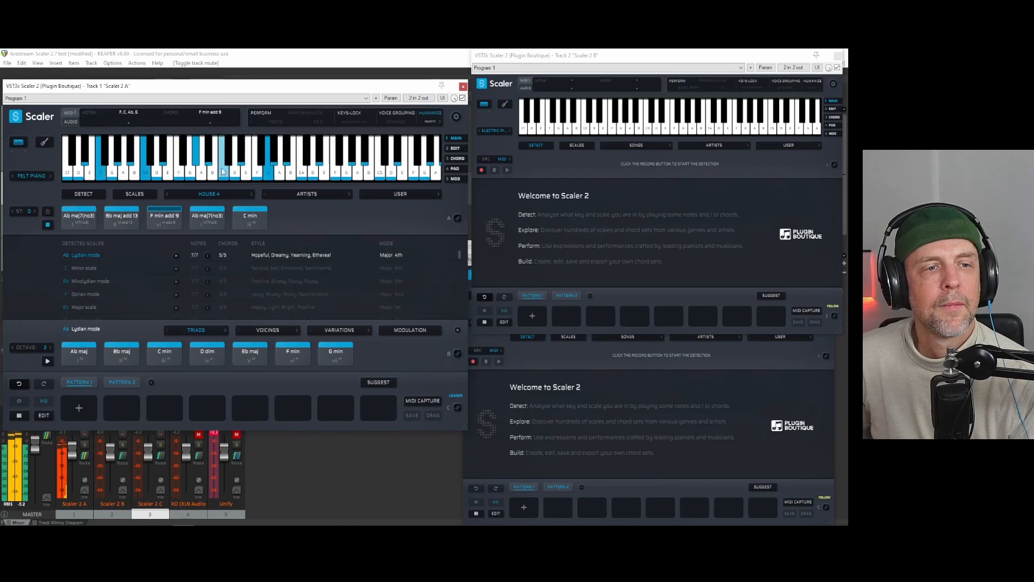
left_click(48, 225)
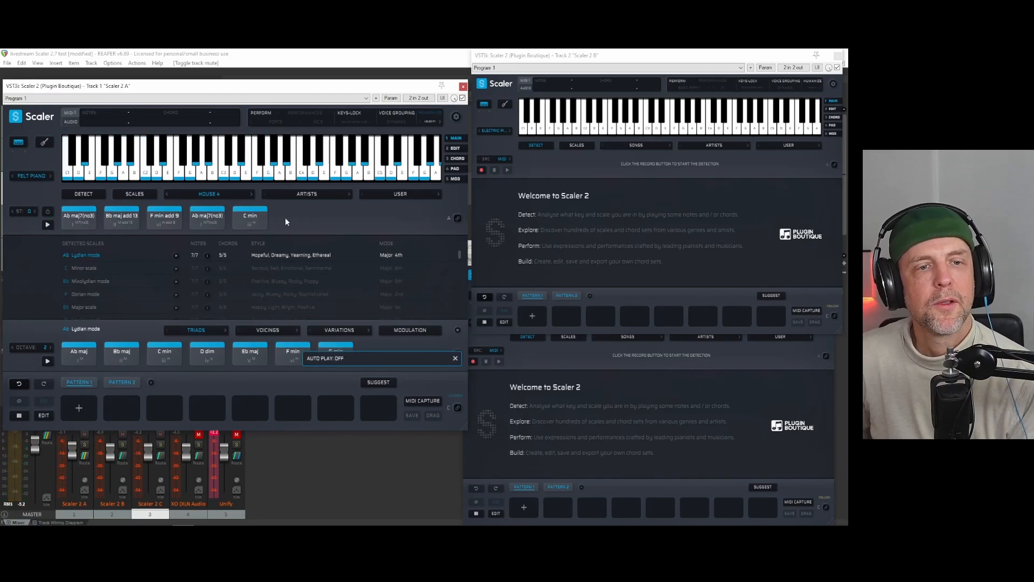
Add all five House 4 chords to Pattern 1 of the progression builder in Scaler 2 A.
left_click(81, 216)
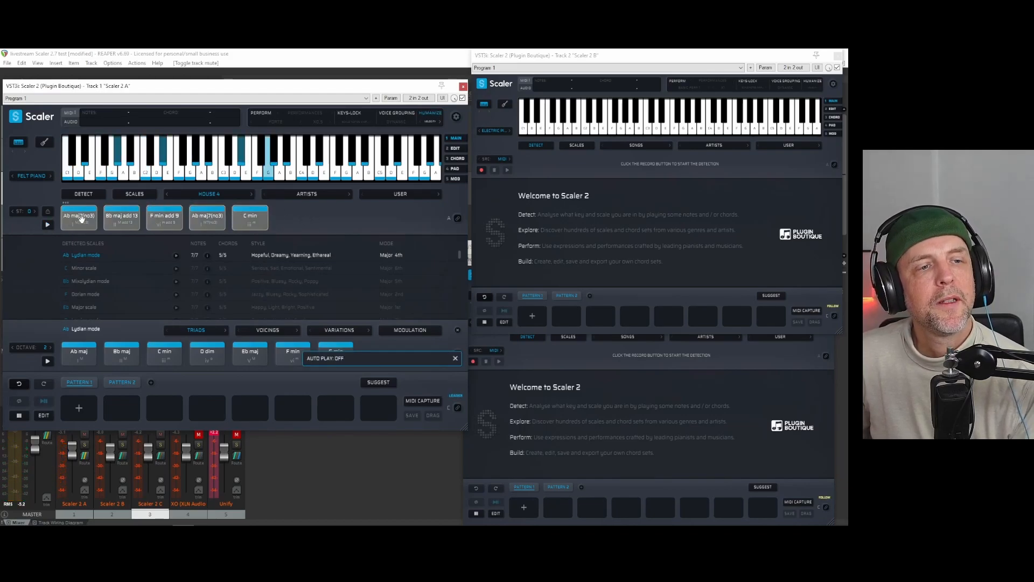
left_click_drag(81, 216, 81, 405)
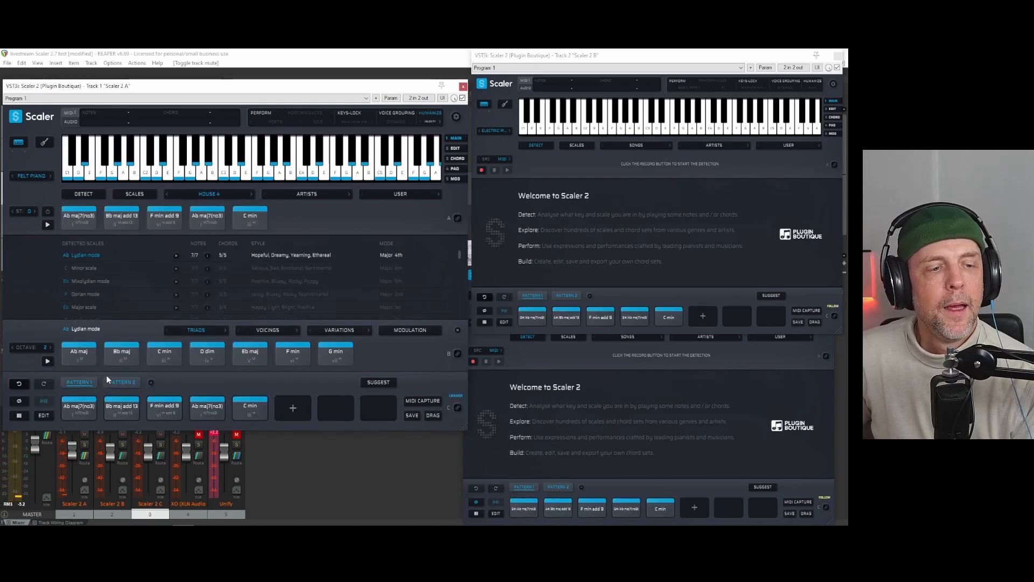
left_click(129, 414)
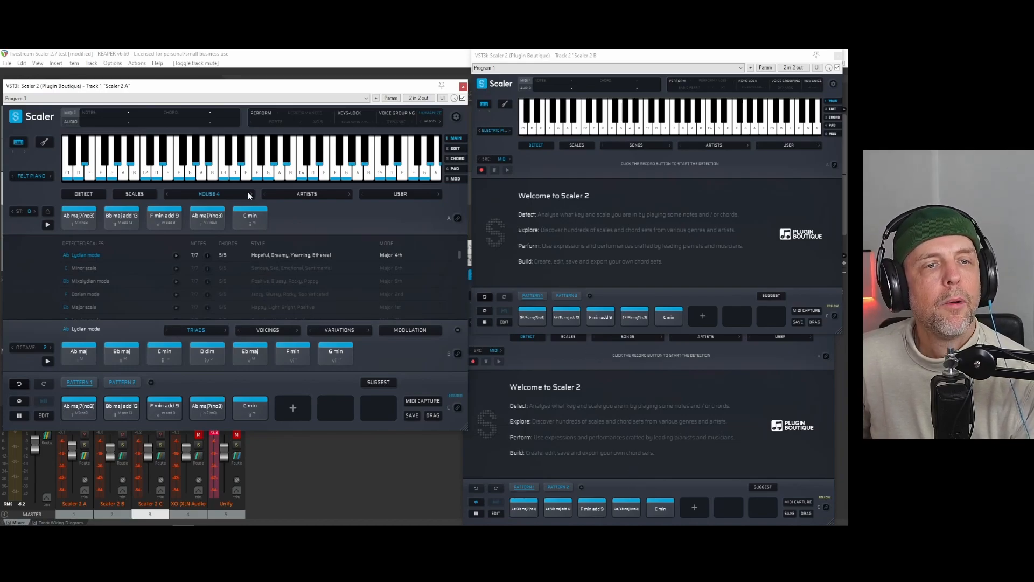
Turn Perform back on in Scaler 2 A and start REAPER's playback, closing the device error dialog.
left_click(131, 148)
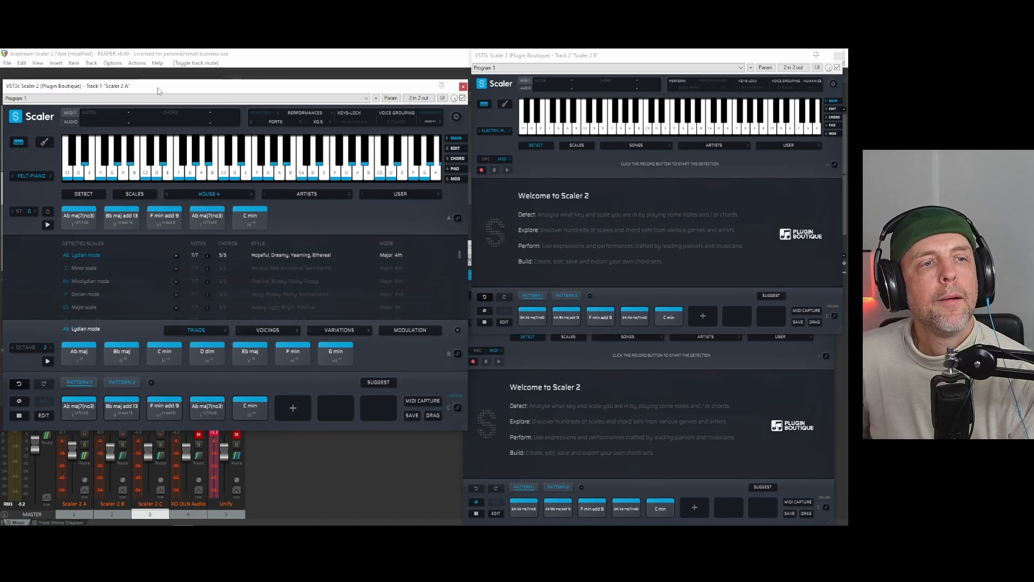
left_click_drag(163, 88, 241, 85)
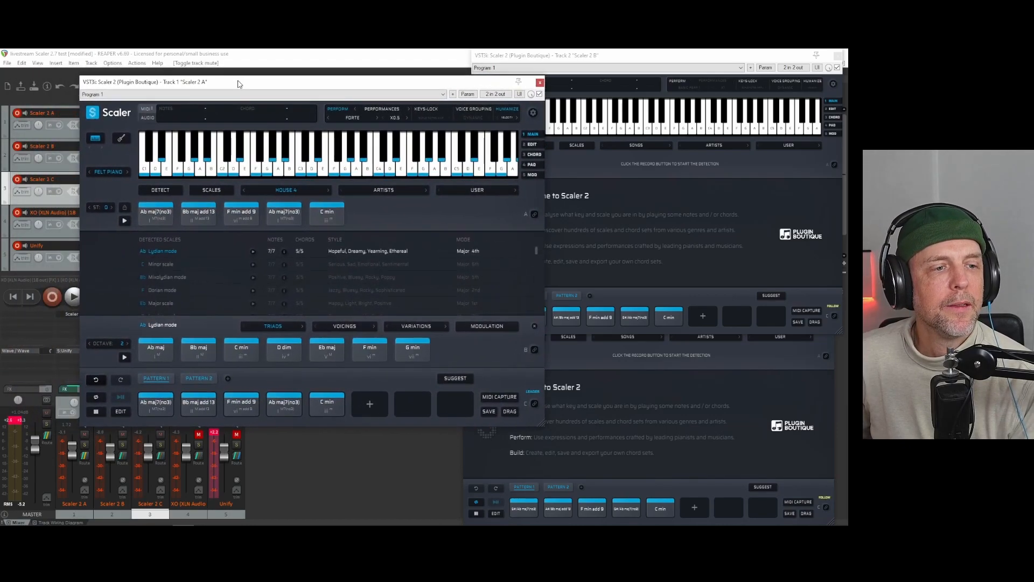
left_click(73, 296)
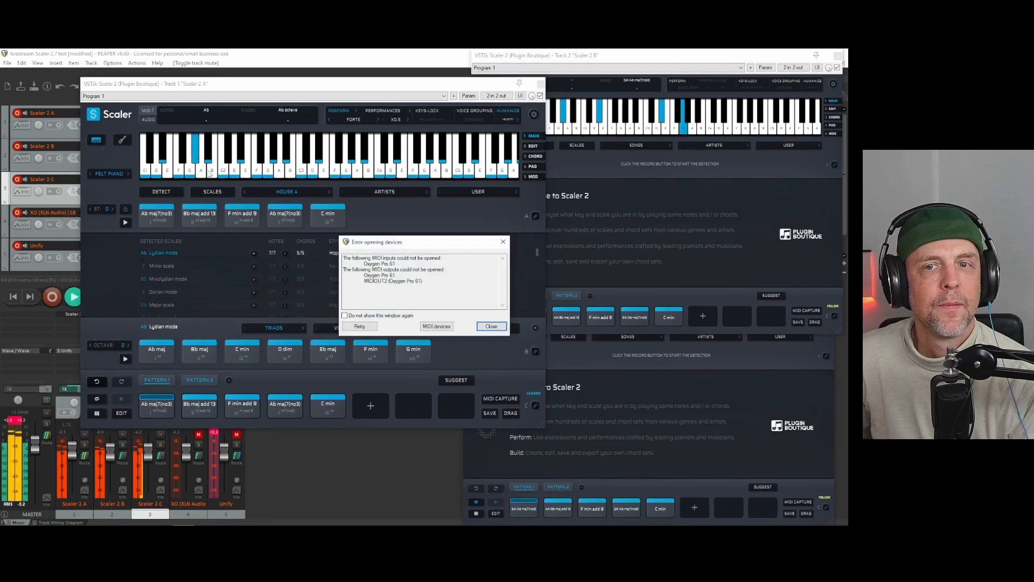
left_click(491, 327)
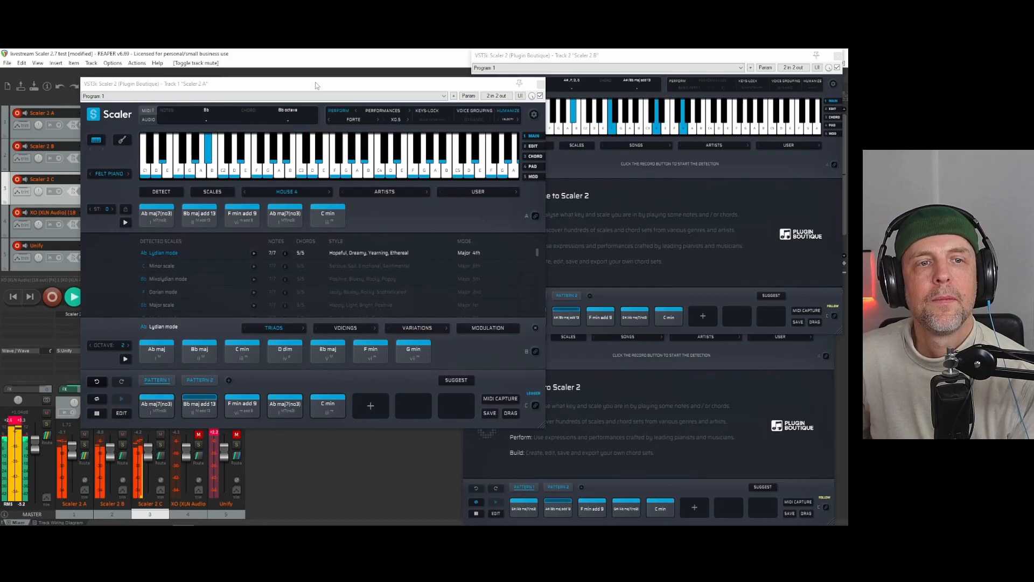
Stop REAPER's playback and place the Scaler 2 A window back beside the other two instances.
left_click_drag(315, 85, 242, 78)
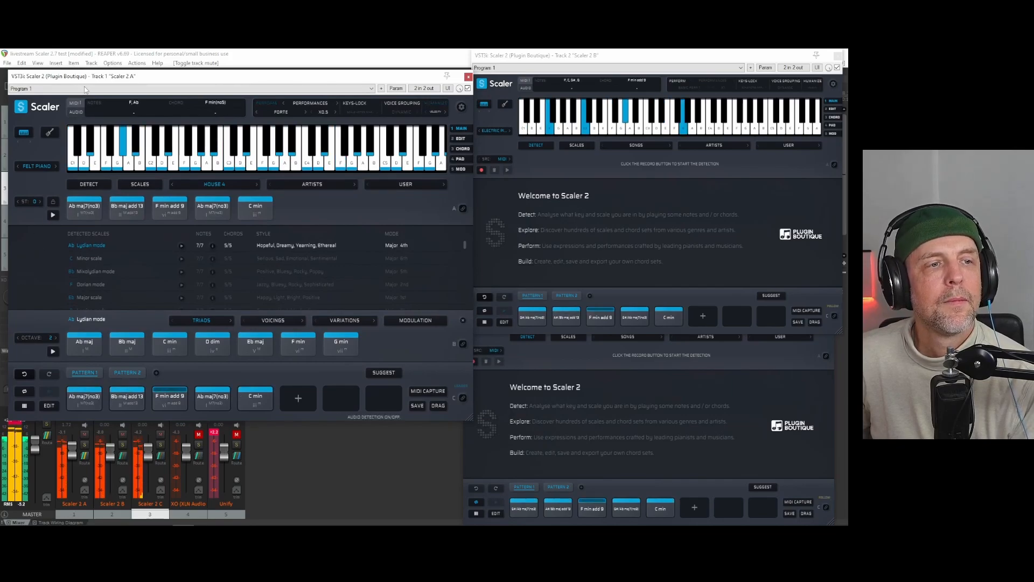
left_click_drag(86, 81, 246, 87)
left_click(110, 297)
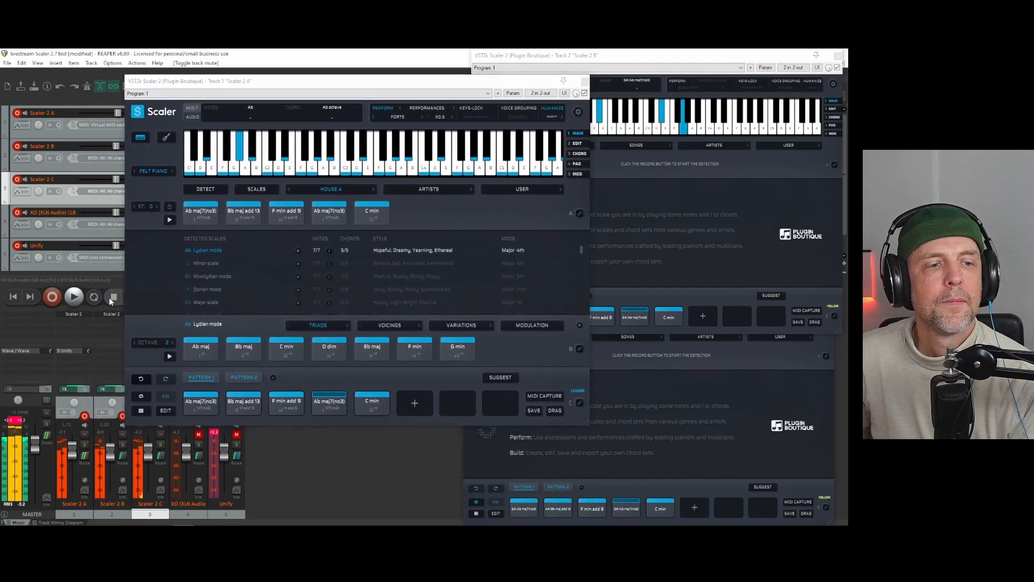
left_click_drag(320, 89, 199, 78)
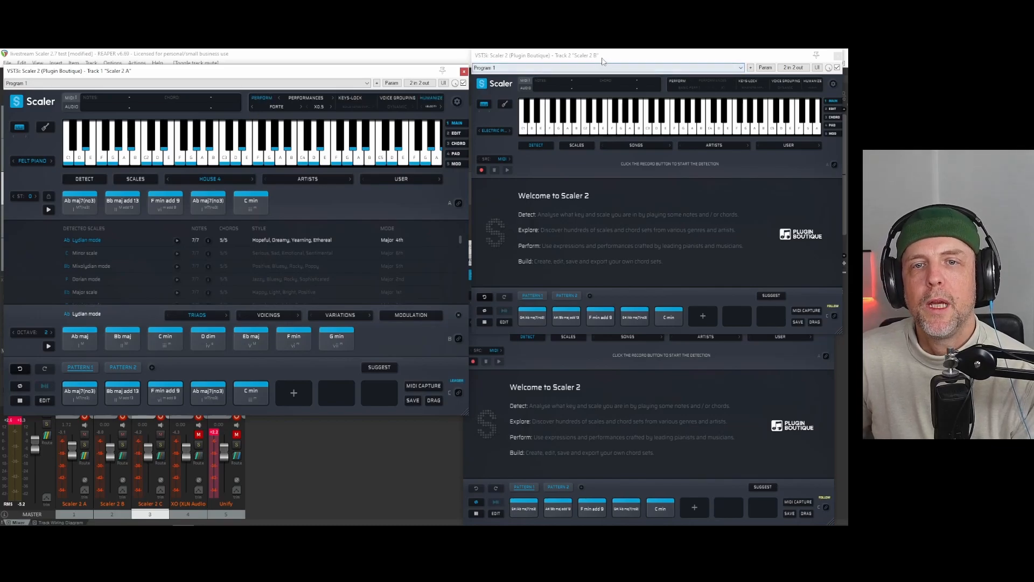
Lower the inversion of the second progression chord in Scaler 2 B's chord voicings, and return to its main view.
left_click(622, 60)
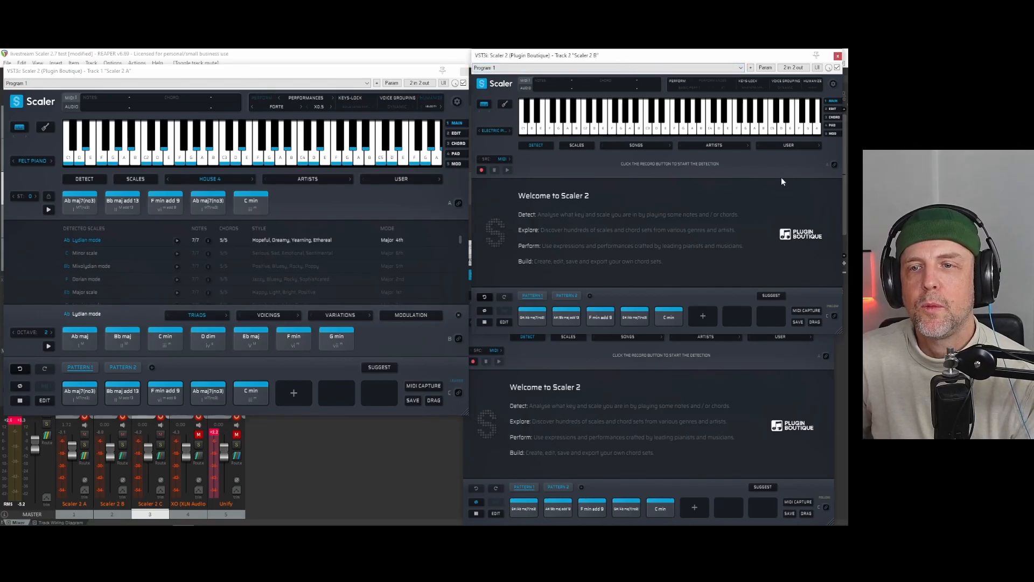
left_click(834, 109)
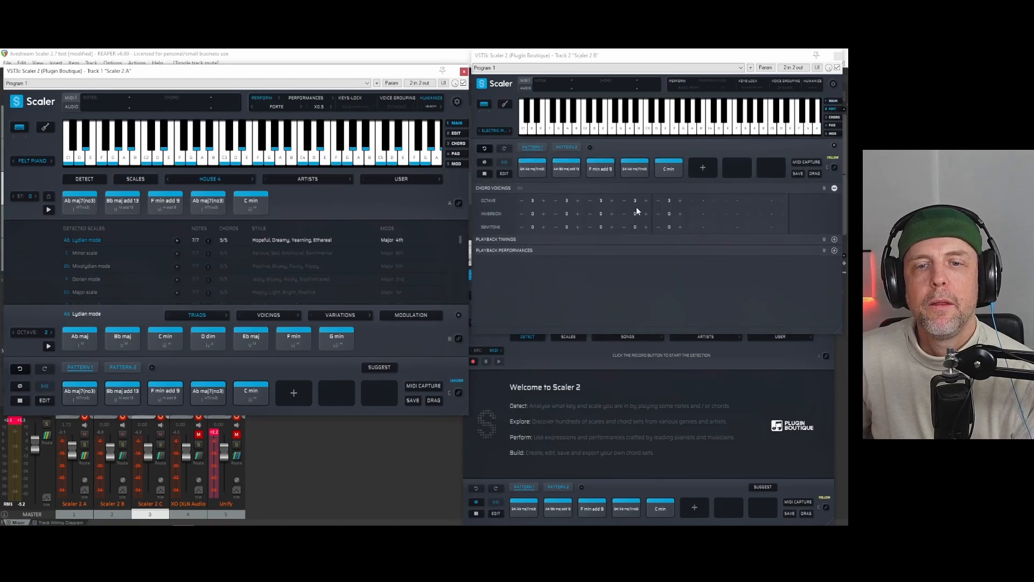
left_click(557, 213)
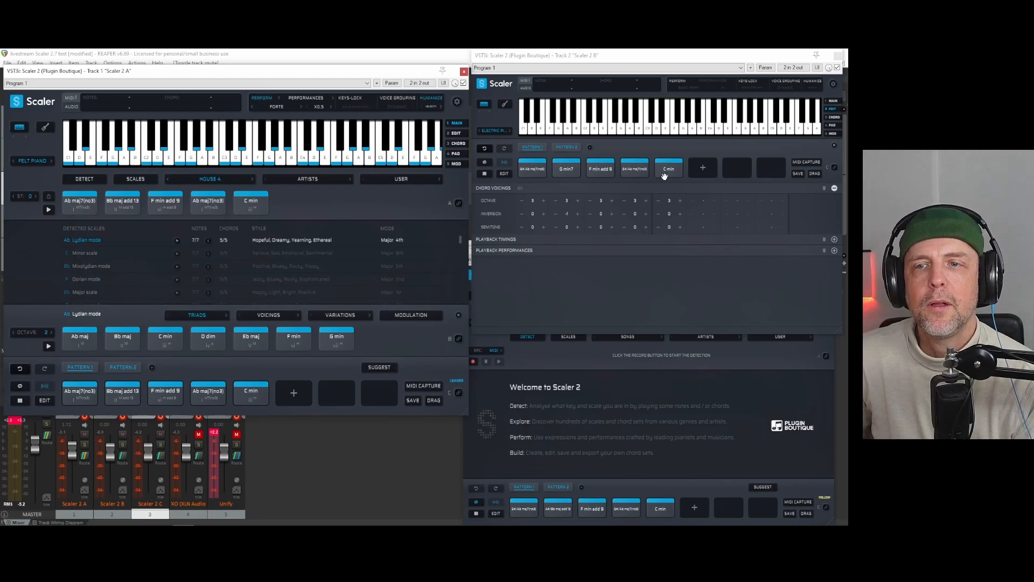
left_click(834, 102)
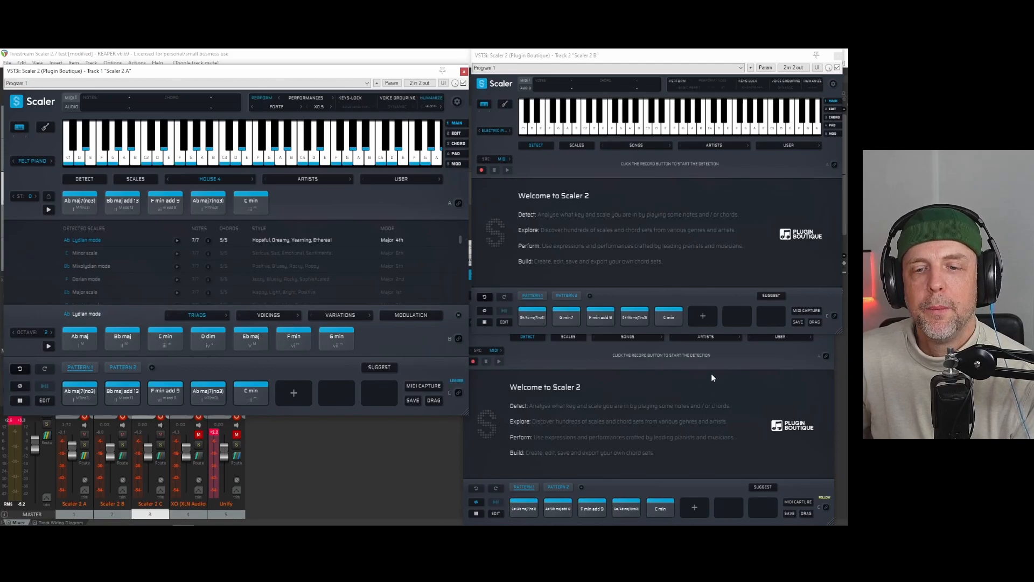
left_click(743, 357)
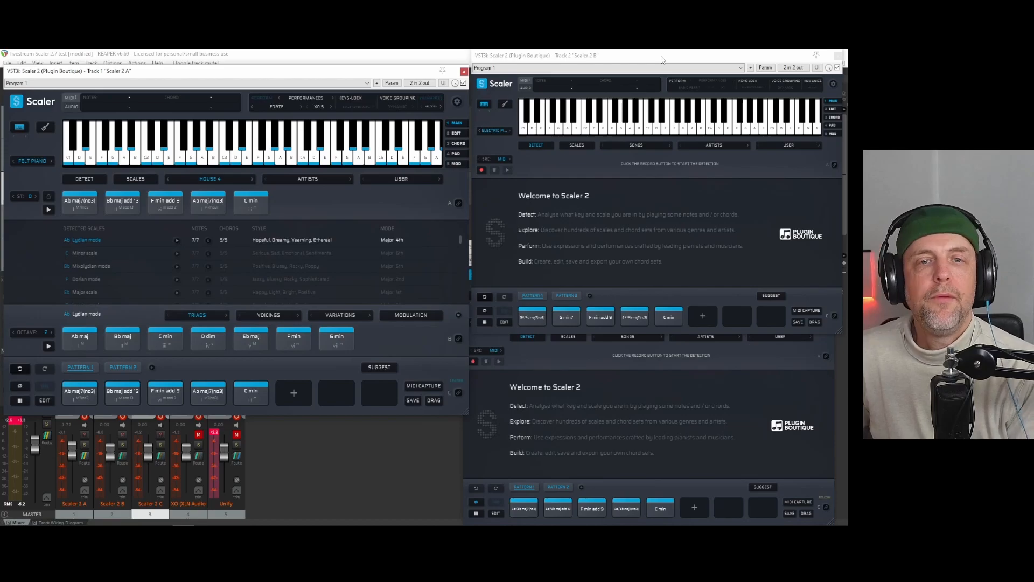
Set Scaler 2 B to follow Live Sync again through its Sync options.
left_click(480, 86)
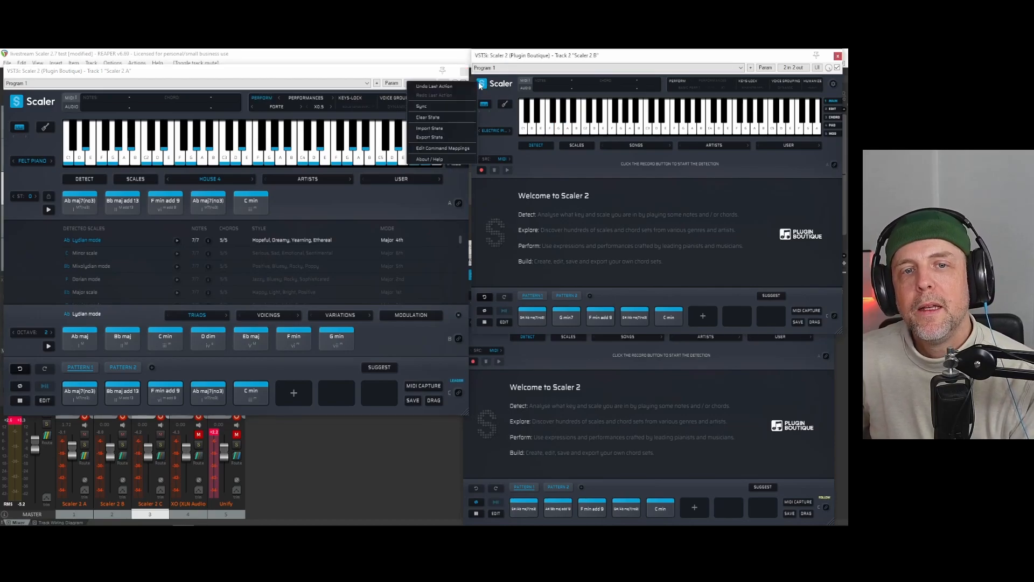
left_click(422, 106)
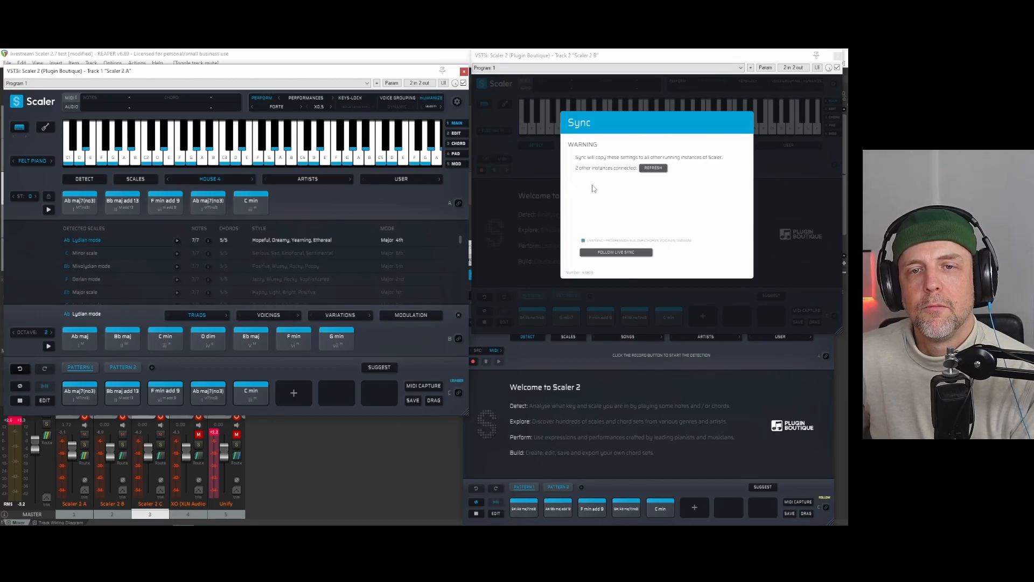
left_click(606, 254)
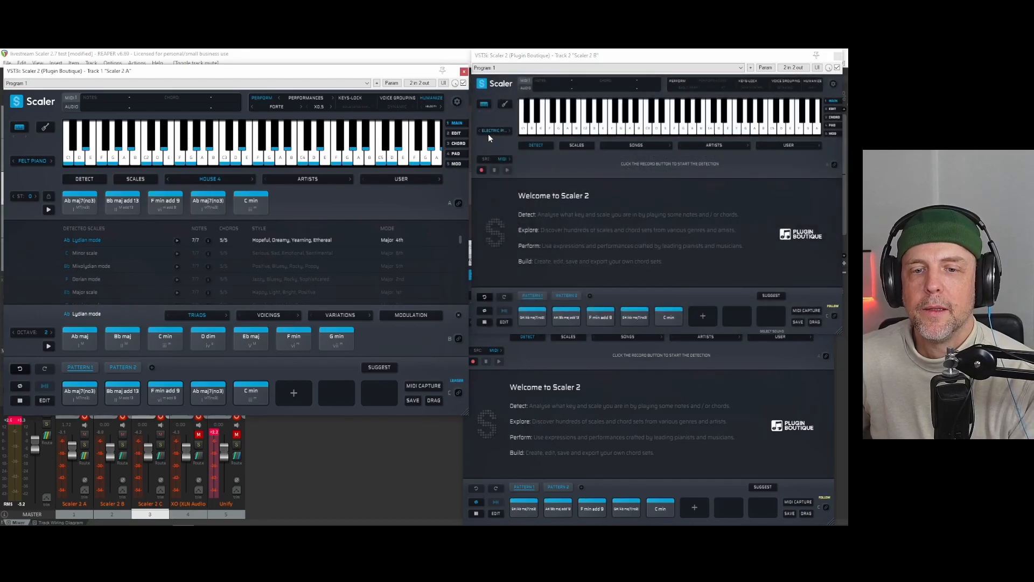
Lower the second progression chord's inversion again in Scaler 2 B's chord voicings, dismiss the notification, and return to its main view.
left_click(831, 110)
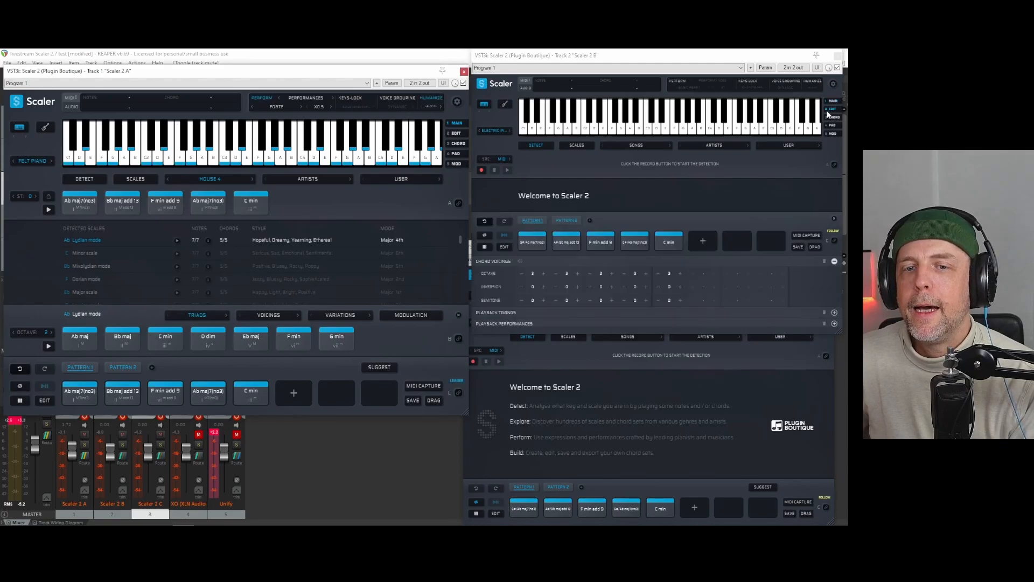
left_click(555, 214)
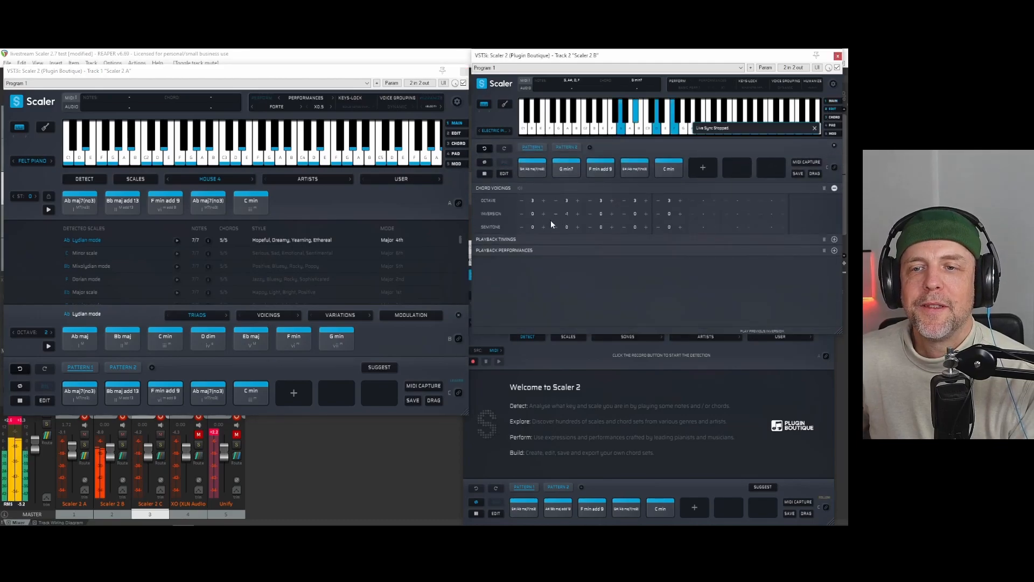
left_click(815, 130)
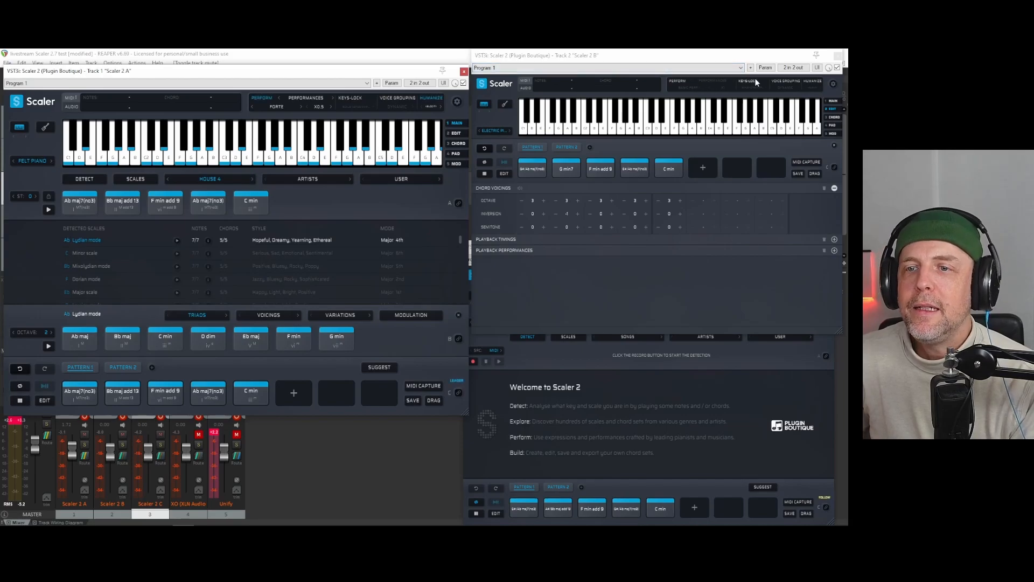
left_click(836, 103)
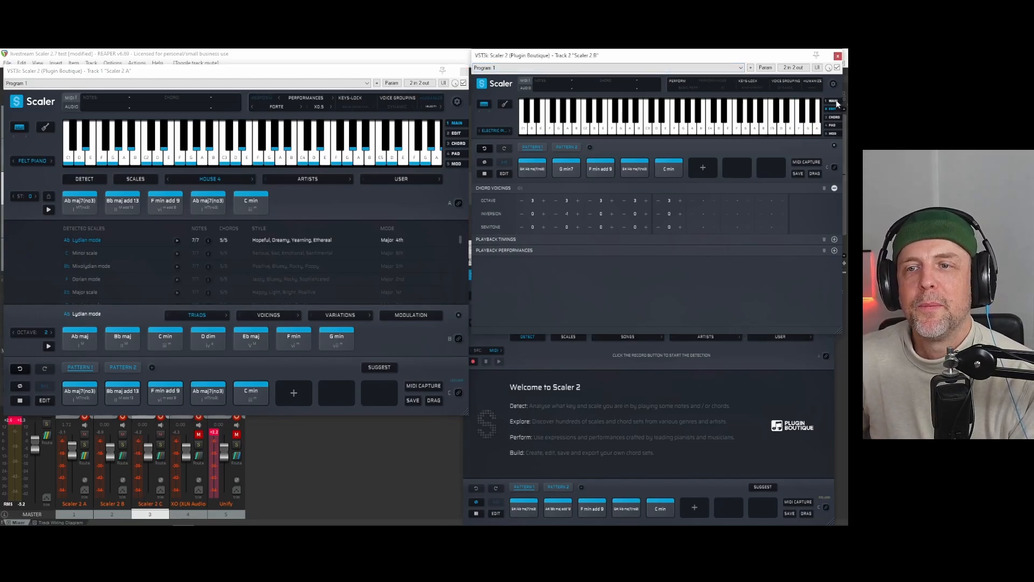
left_click(837, 102)
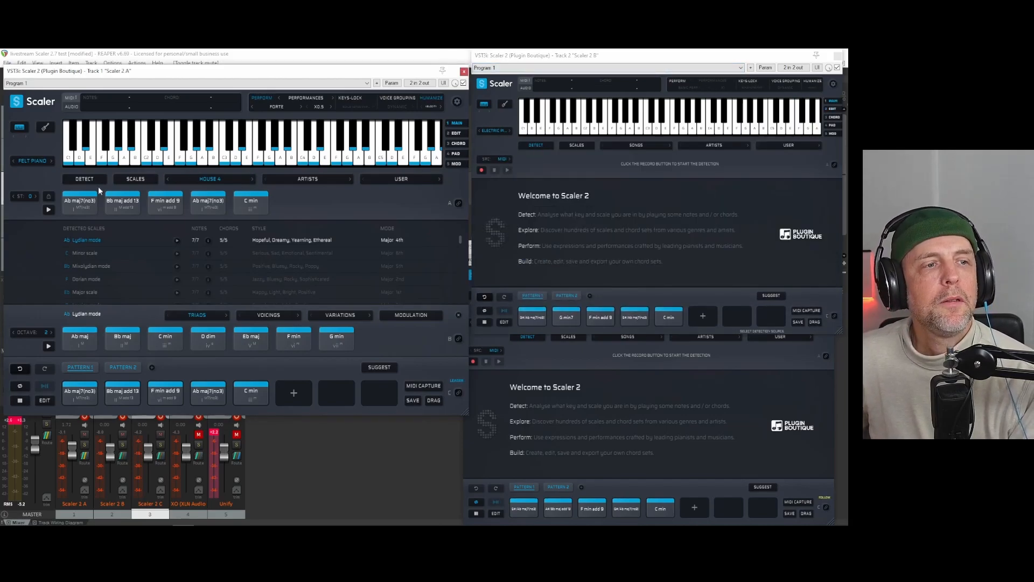
Stop Live Sync for all instances from Scaler 2 A's Sync options.
left_click(17, 104)
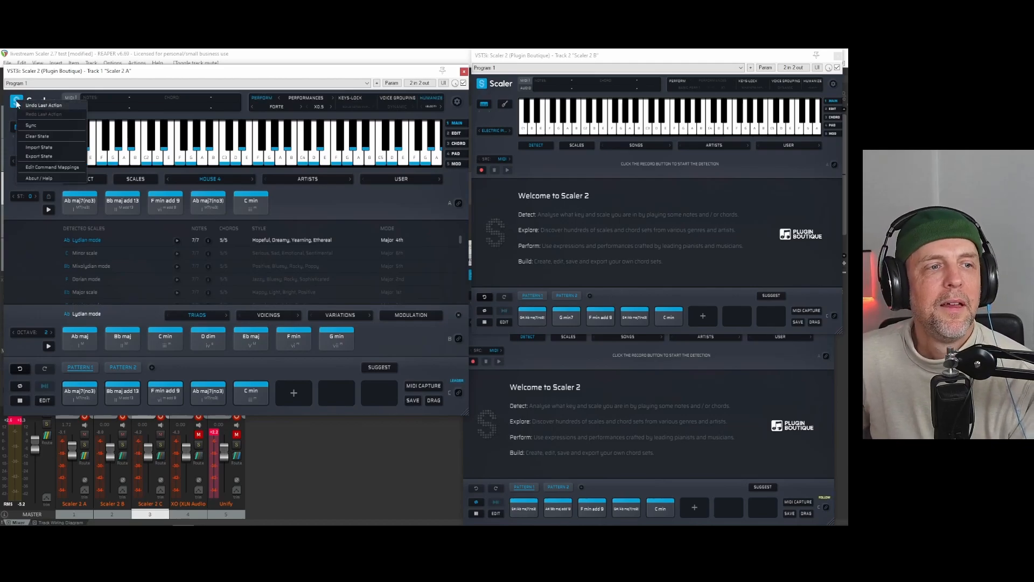
left_click(28, 125)
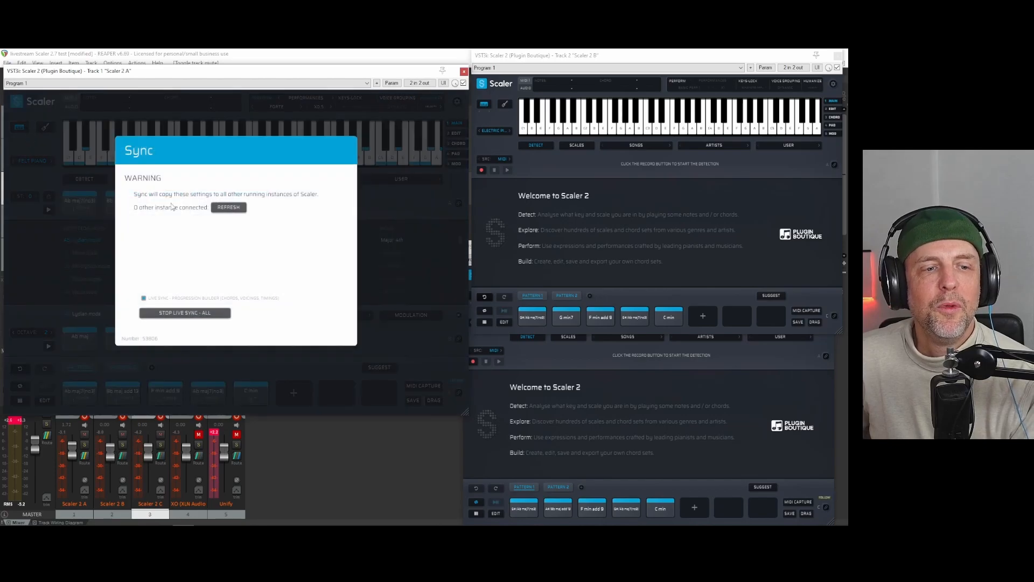
left_click(171, 316)
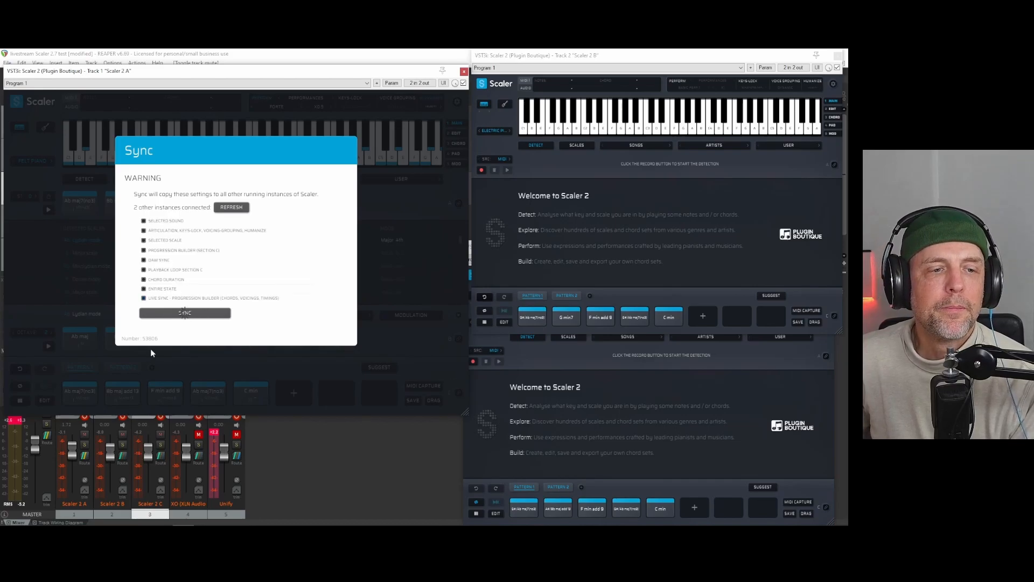
Restart the sync from Scaler 2 A with Live Sync enabled for progression builder chords, voicings and timings, and close the Sync dialog.
left_click(144, 298)
left_click(144, 298)
left_click(188, 313)
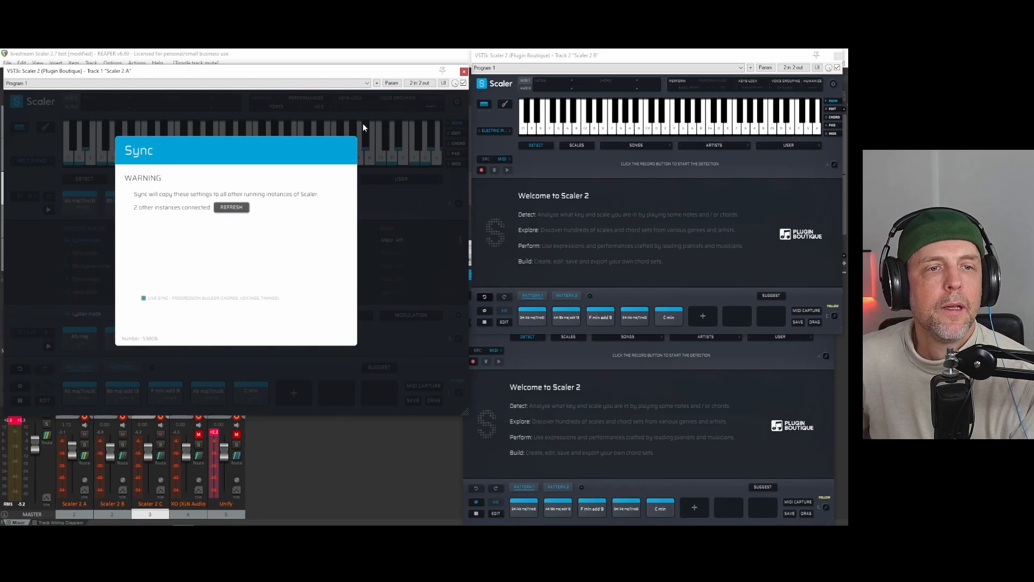
left_click(432, 172)
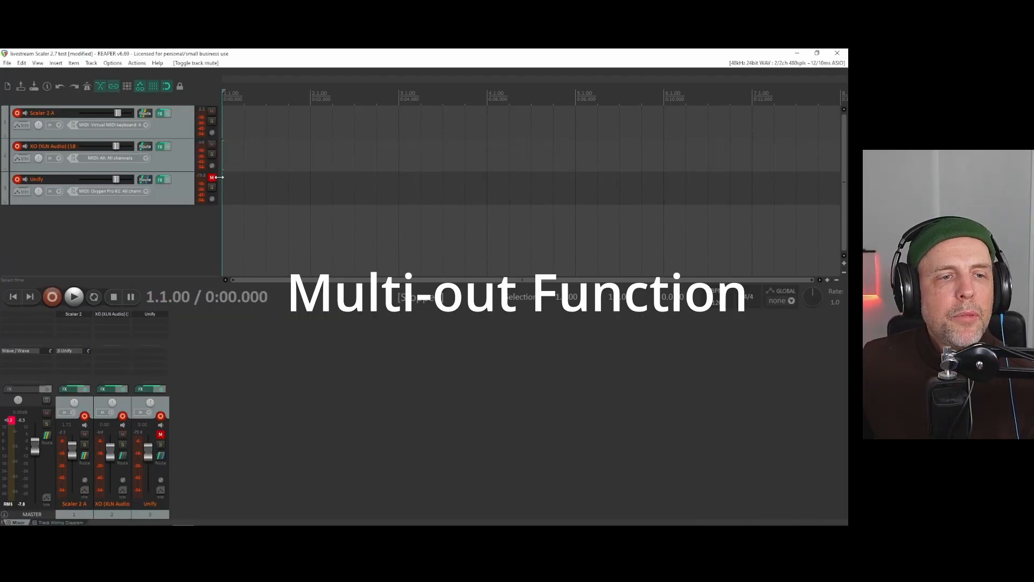
Unmute the Unify track and float its Unify plugin window lower over the arrange area.
left_click(212, 177)
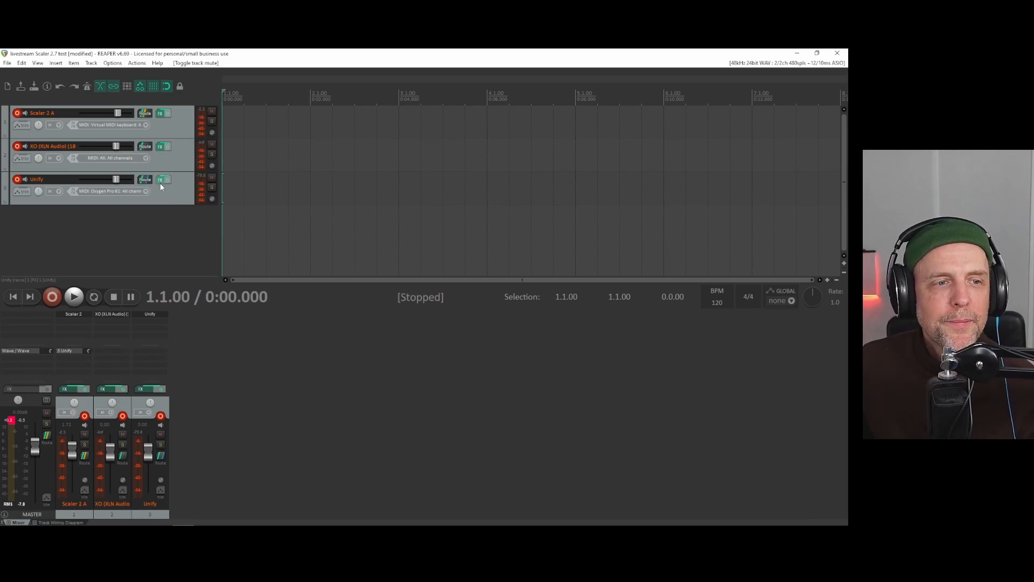
left_click(160, 179)
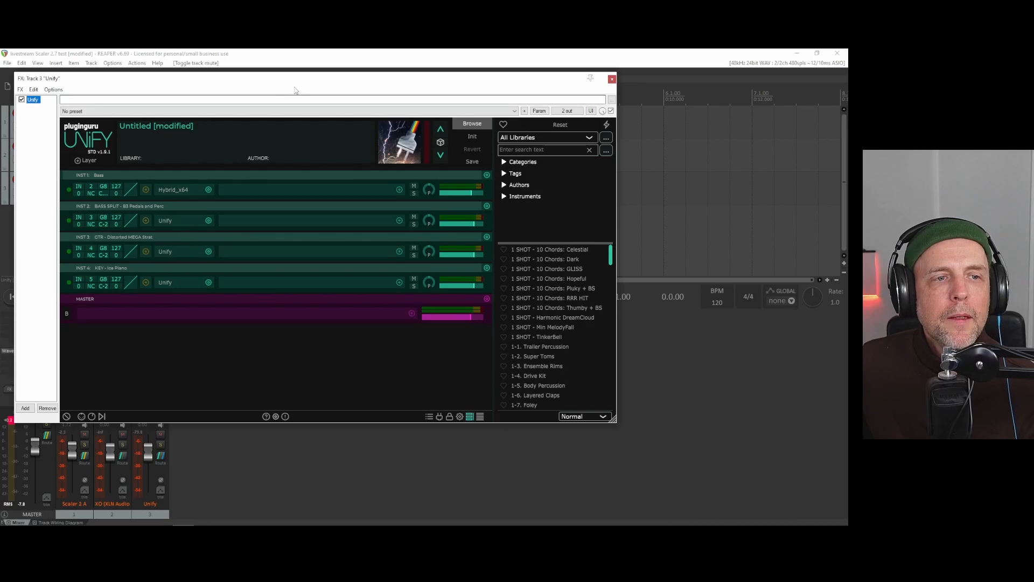
left_click(22, 89)
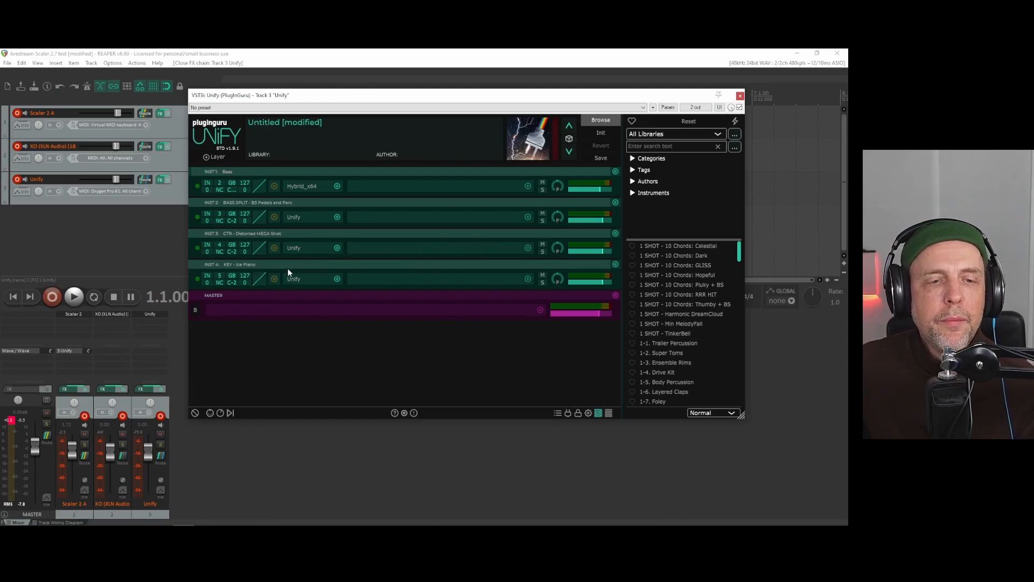
left_click_drag(375, 98, 425, 114)
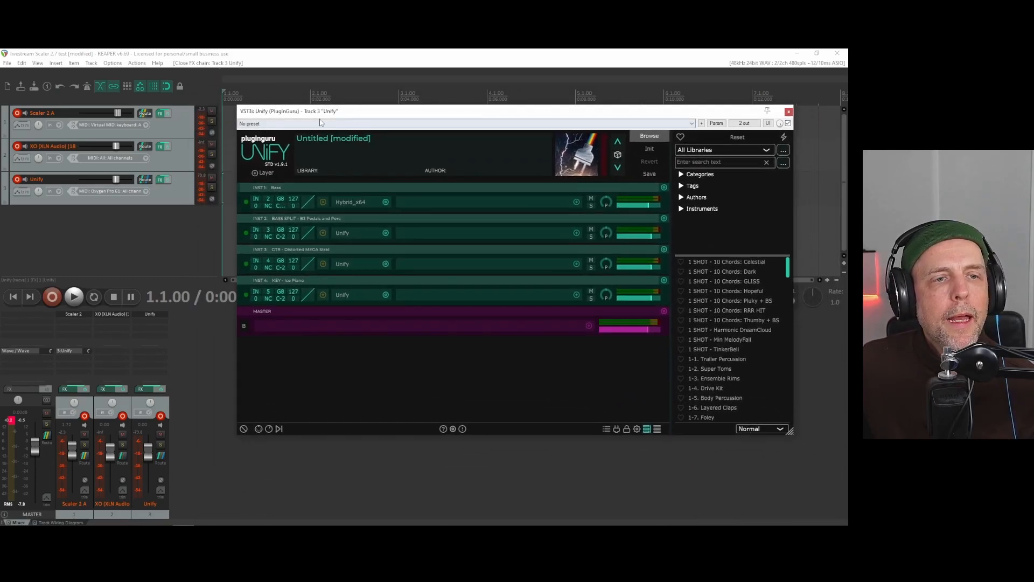
left_click_drag(340, 117, 342, 174)
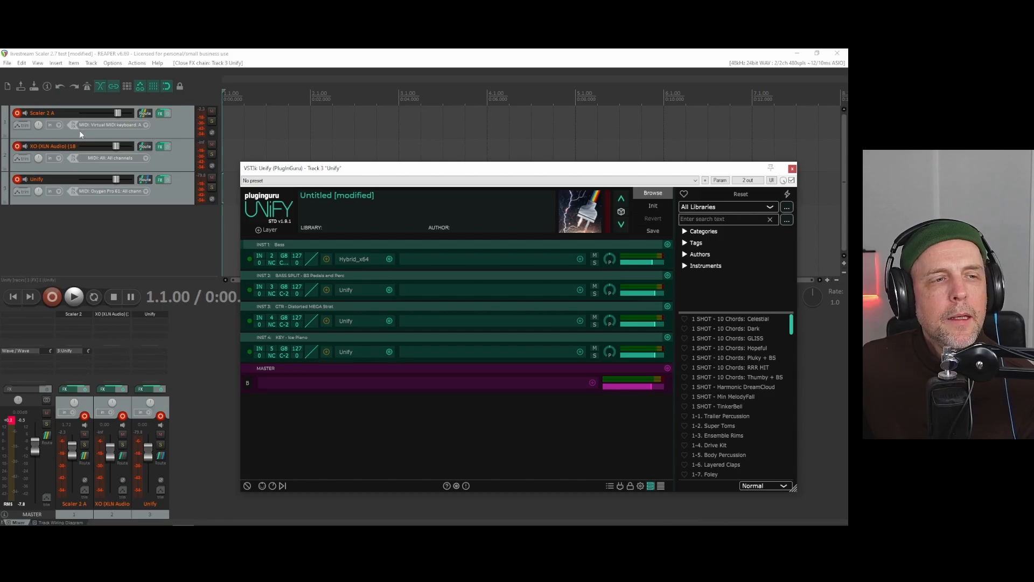
Float the Scaler 2 plugin from the Scaler 2 A track, close its FX chain window, and reposition the plugin window.
left_click(160, 113)
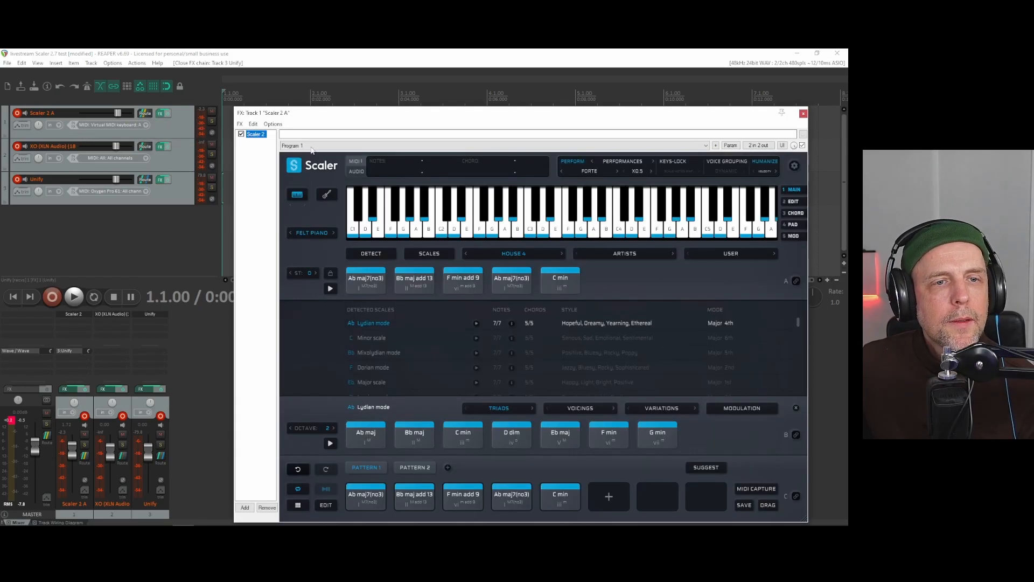
left_click(240, 124)
left_click(280, 208)
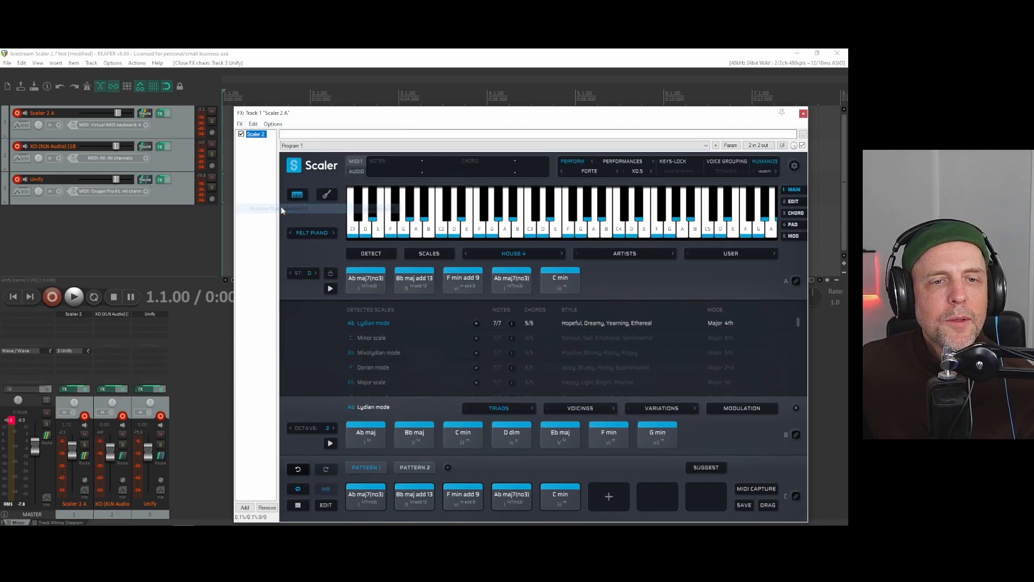
left_click(803, 114)
left_click_drag(609, 134, 601, 89)
Check the Multi-Voice Output preference in Scaler 2 and the Scaler 2 A track's routing to the Unify track.
left_click(636, 123)
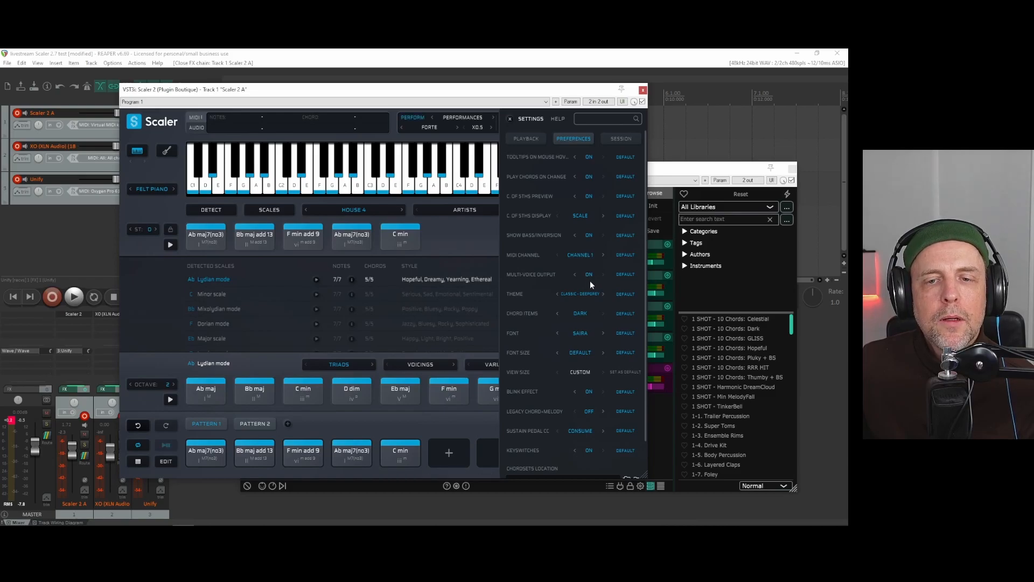
left_click(510, 119)
left_click_drag(474, 96, 554, 91)
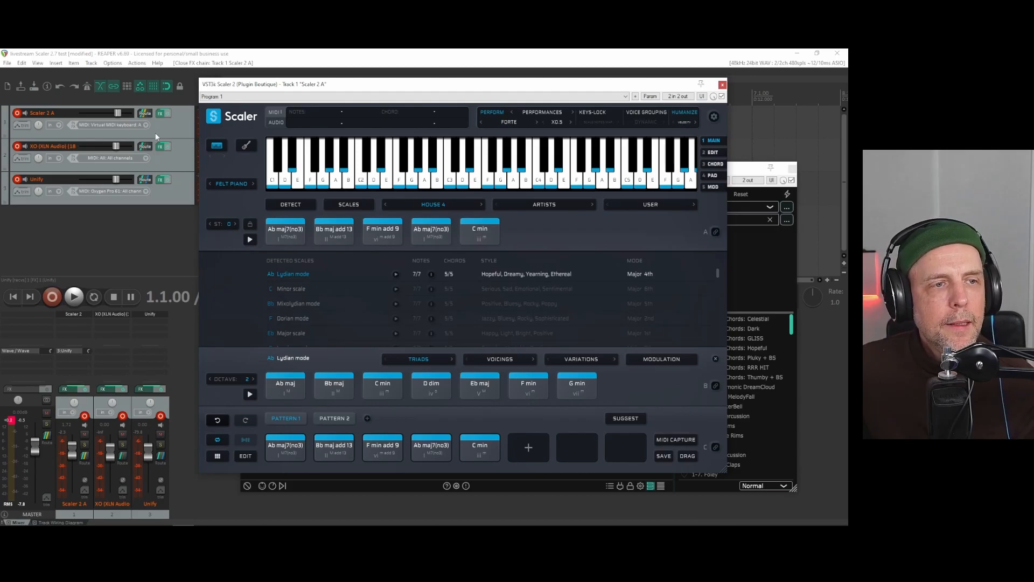
left_click(146, 114)
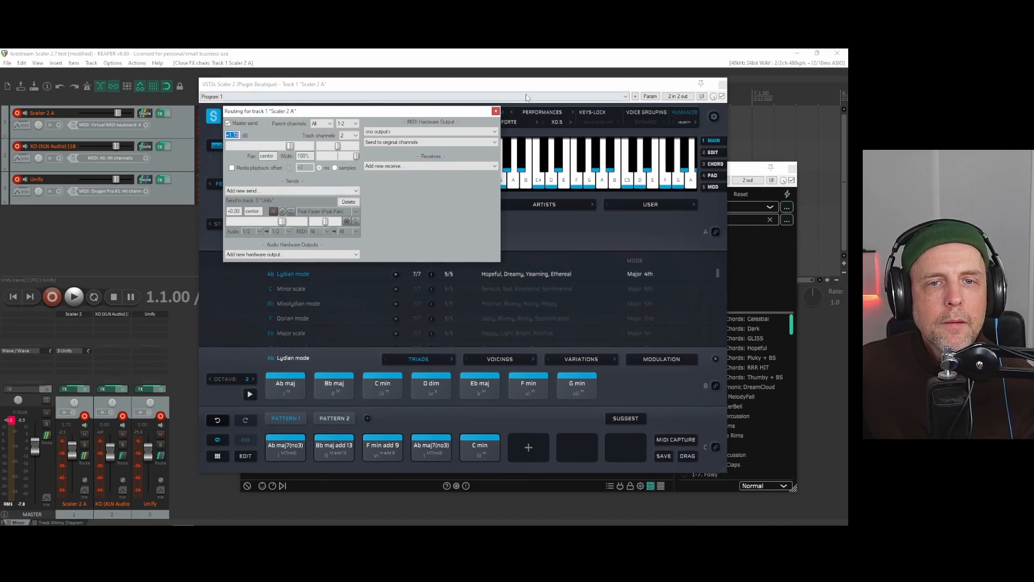
left_click(496, 111)
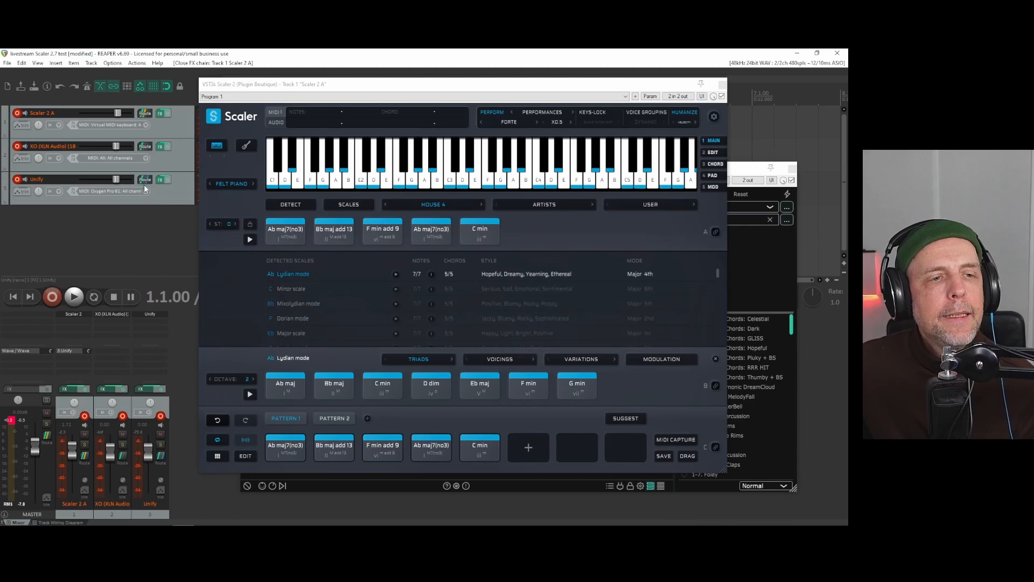
Bring the Unify window to the front and examine the MIDI input channel of each of its instrument layers.
left_click(160, 179)
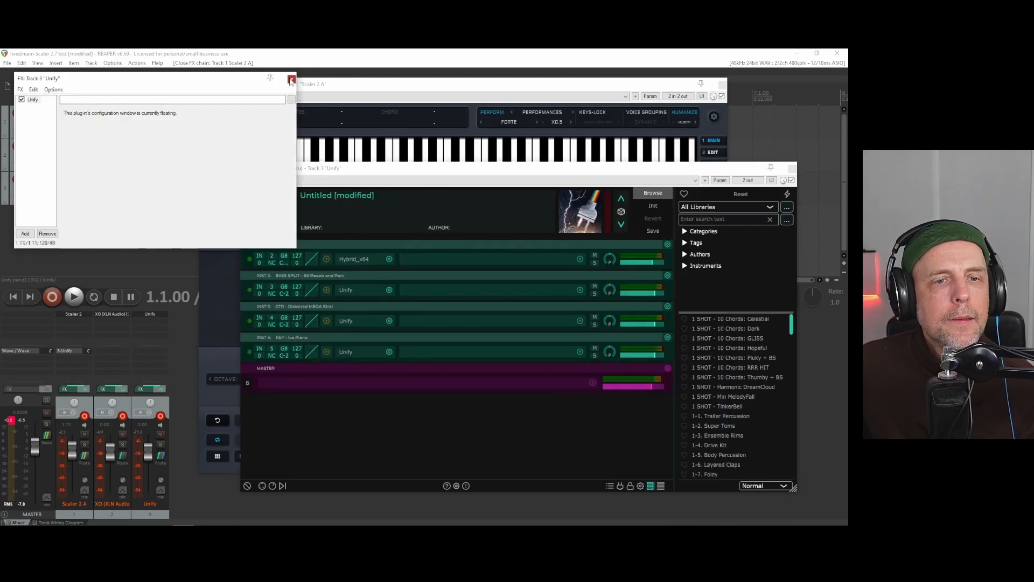
left_click(291, 80)
left_click_drag(369, 169, 322, 108)
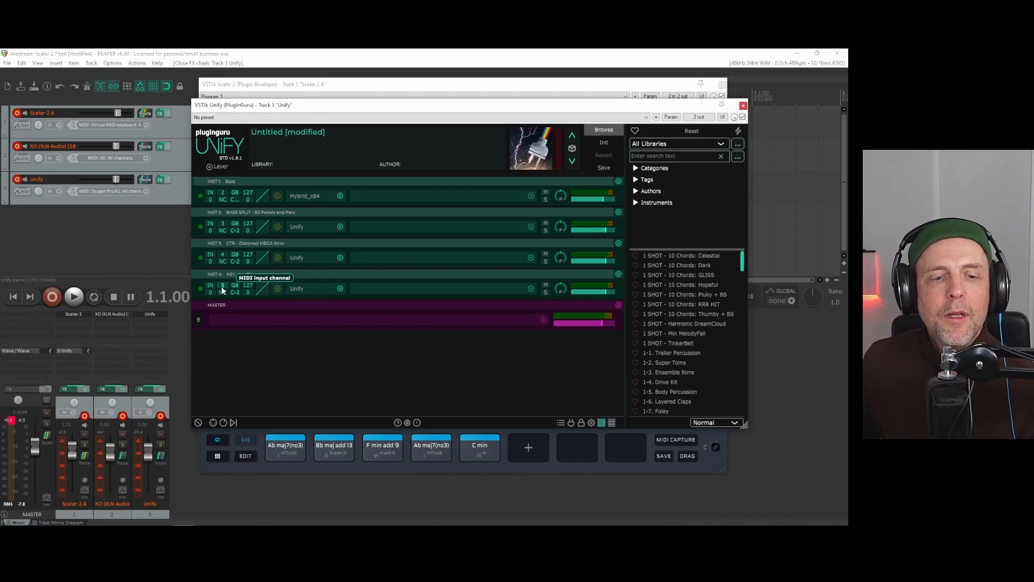
left_click_drag(423, 112, 431, 92)
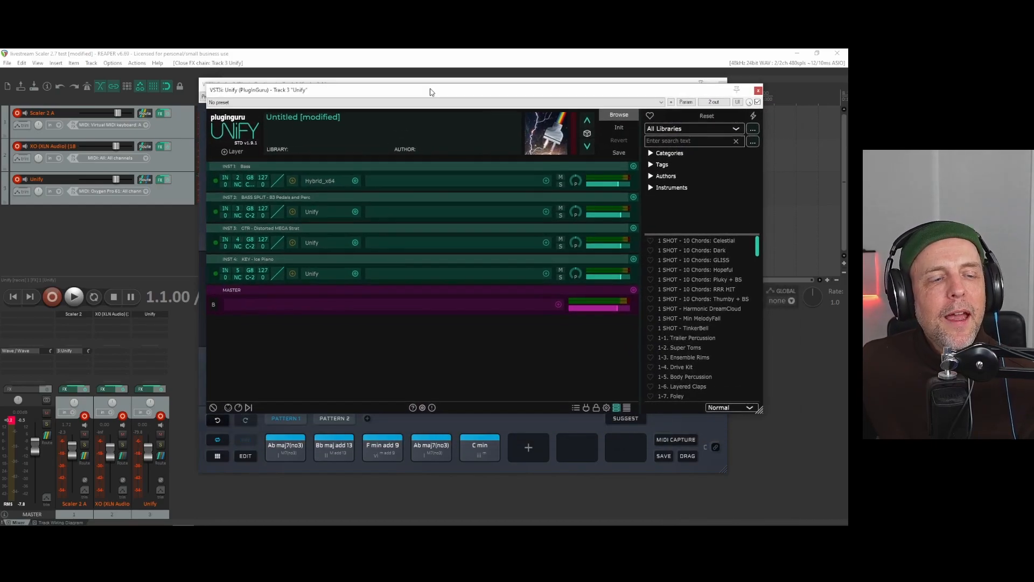
Start REAPER's playback and lower Unify's master level slightly.
left_click(74, 296)
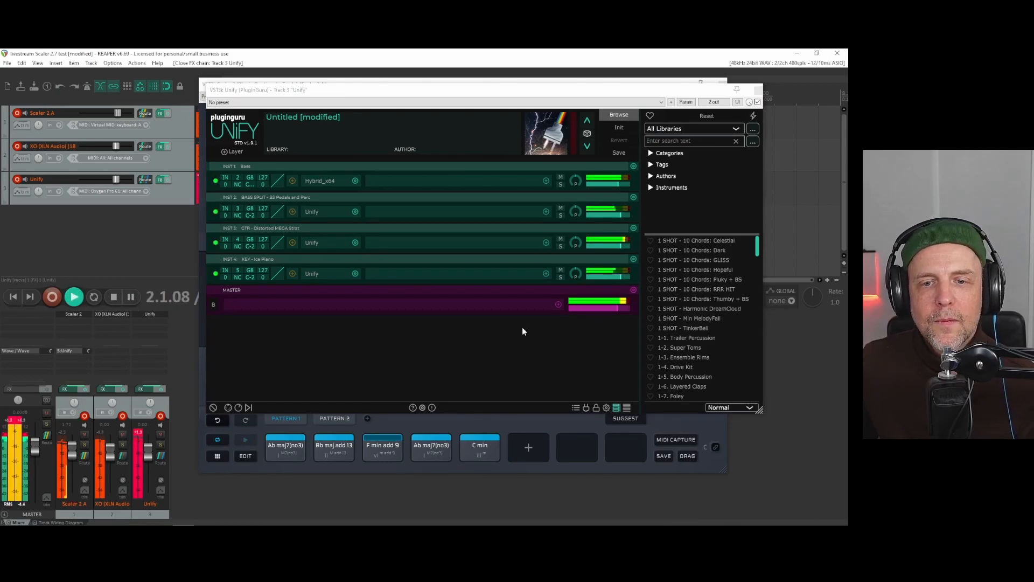
left_click(616, 308)
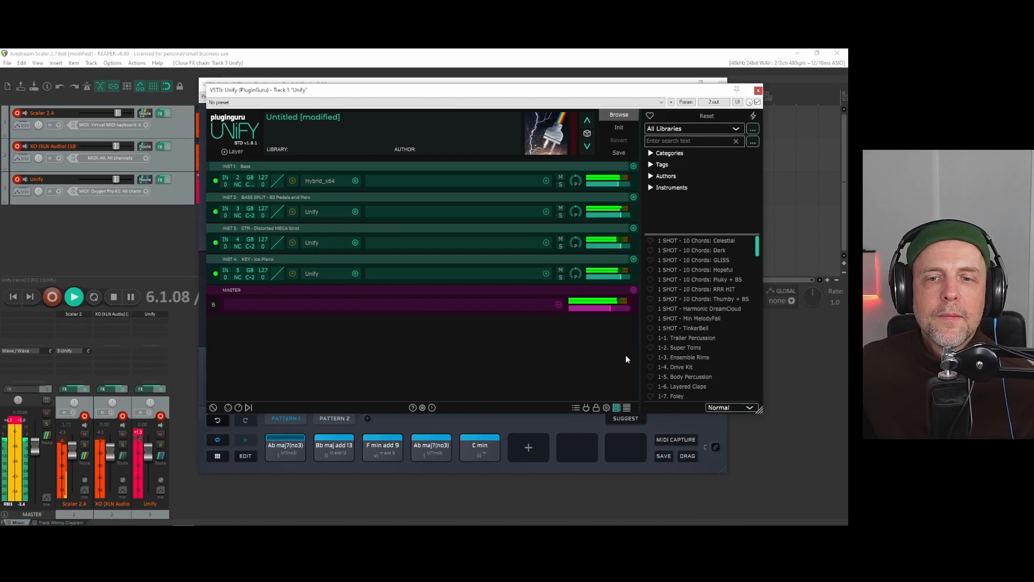
Turn Perform off in Scaler 2 A, look at Unify's layer meters during playback, and turn Perform back on.
left_click_drag(480, 92, 377, 175)
left_click(471, 86)
left_click(496, 112)
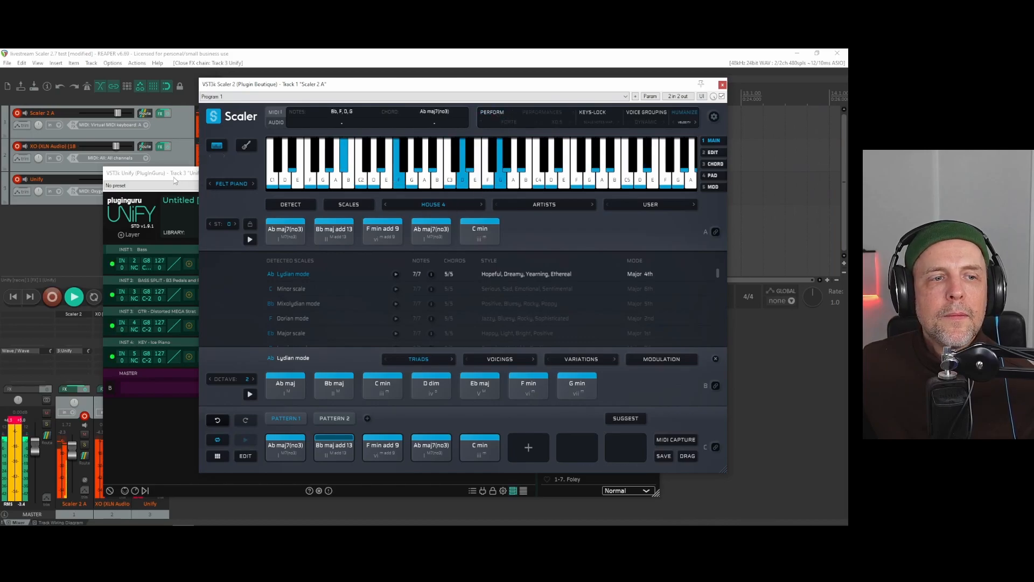
left_click_drag(182, 182, 207, 113)
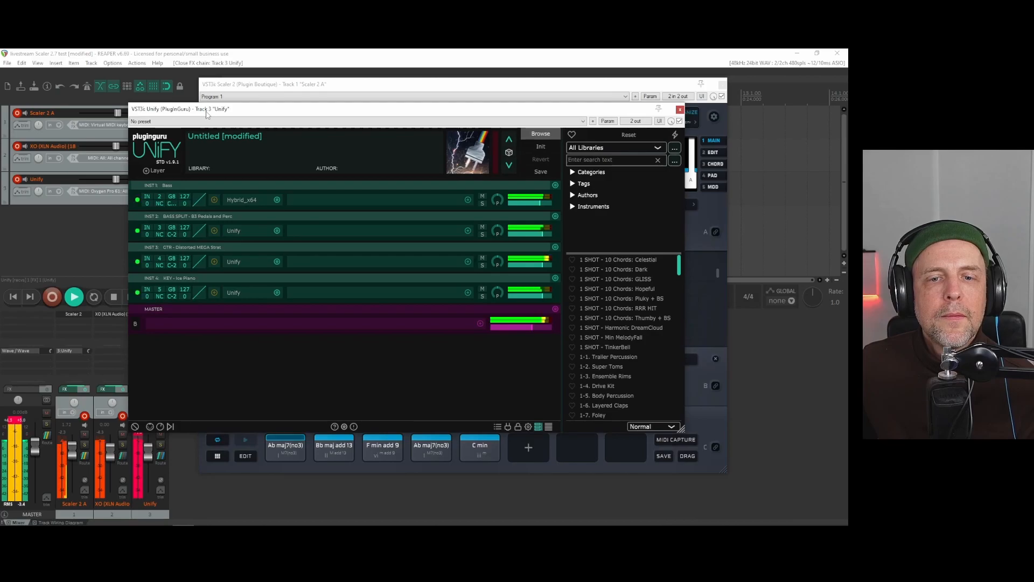
left_click_drag(249, 117, 200, 200)
left_click(507, 105)
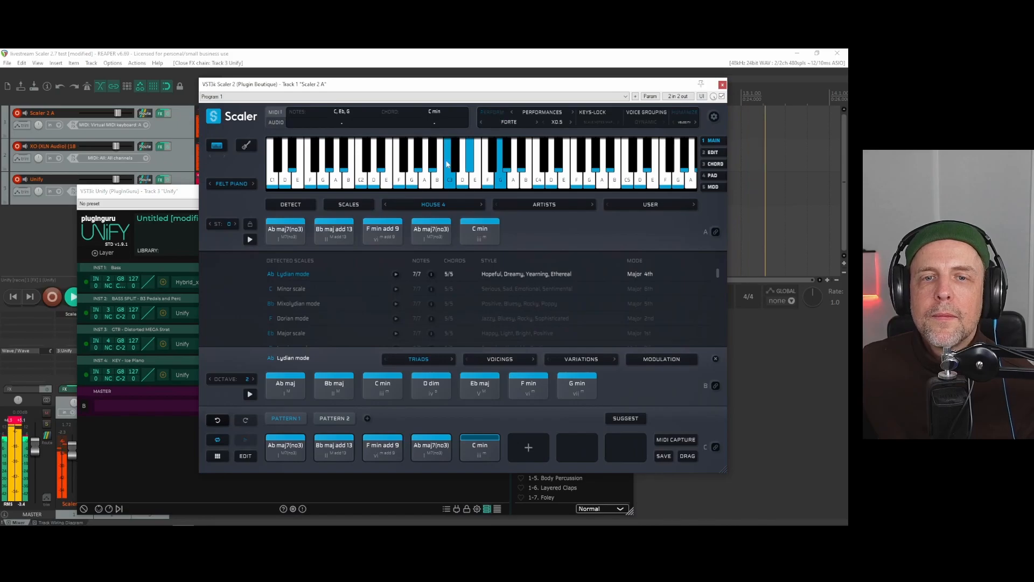
Switch Scaler 2 A's performance to Estinto from the Adagio group, and advance it to Fermata.
left_click(511, 122)
mouse_move(508, 155)
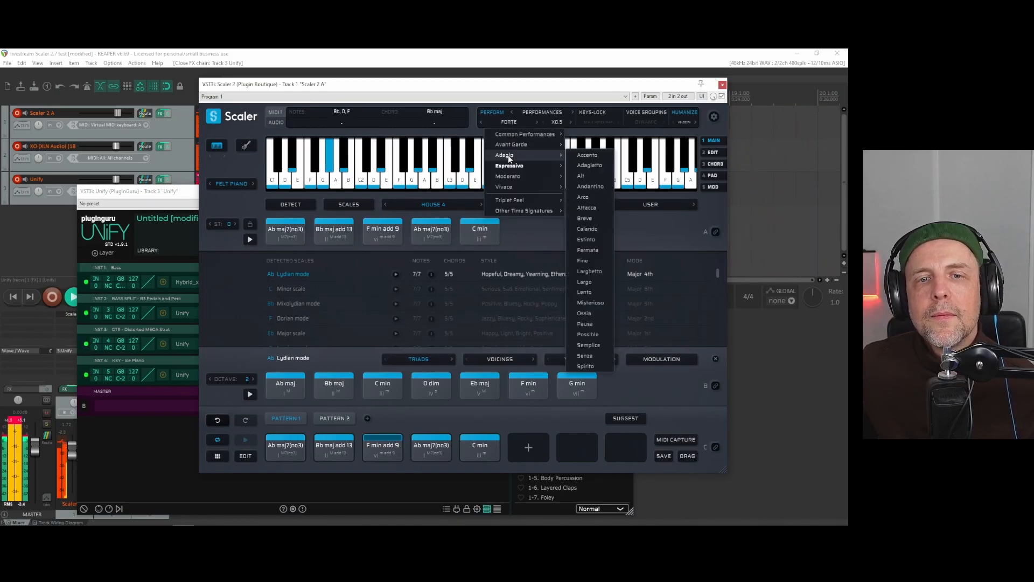
left_click(585, 237)
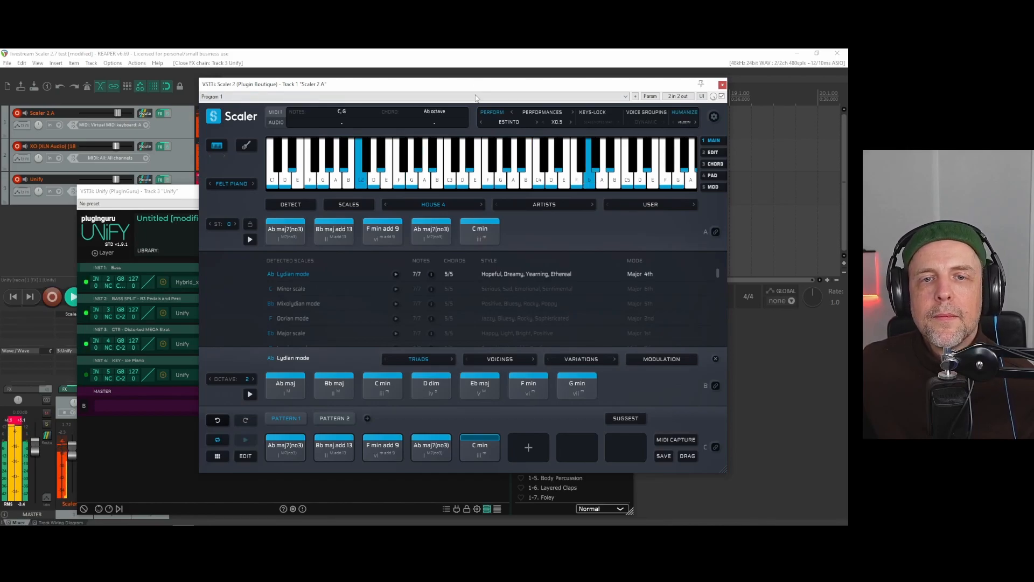
left_click(536, 123)
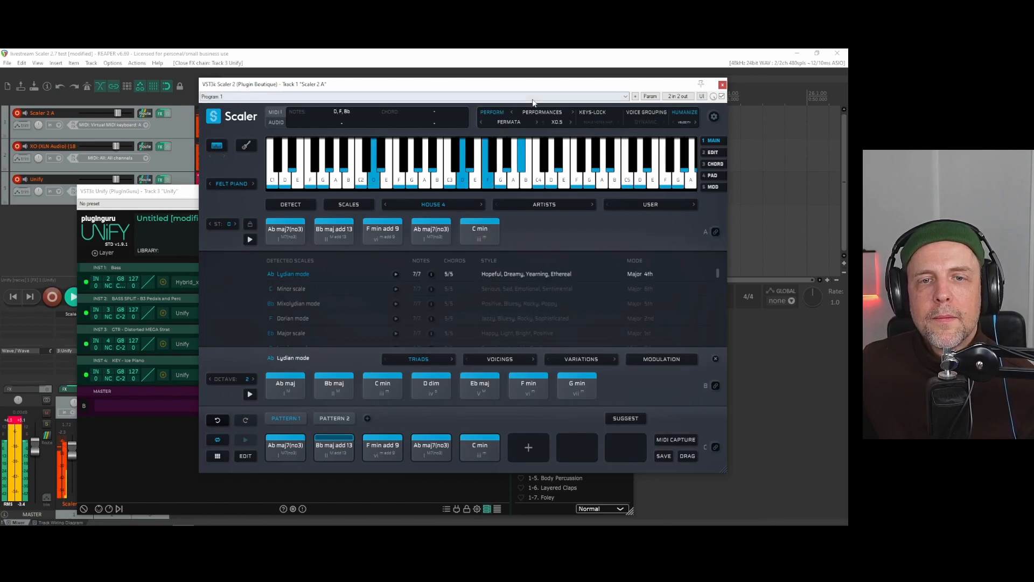
Advance Scaler 2 A's performance to Fine, and change the Perform mode from Performances to Phrases.
left_click(537, 122)
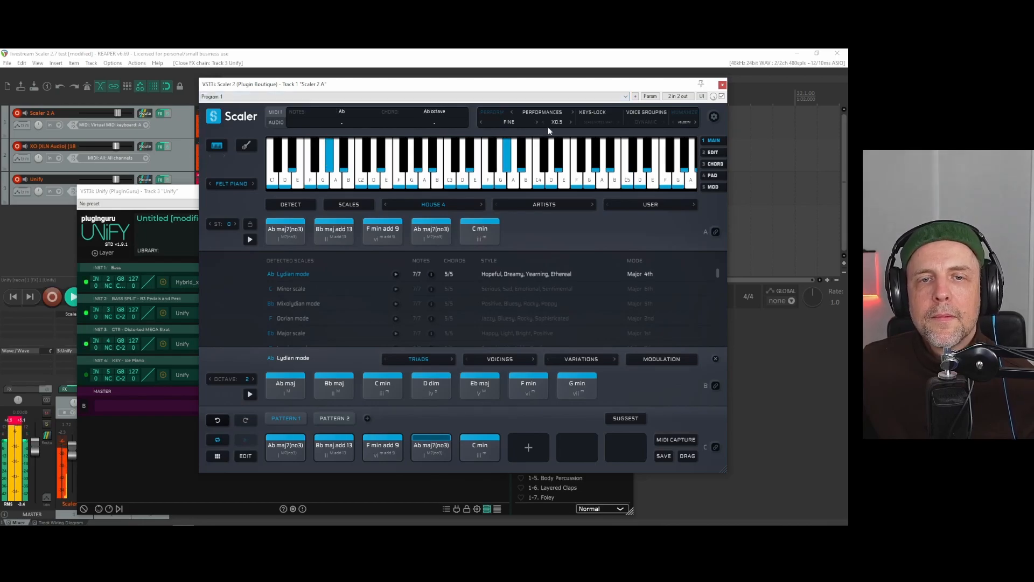
left_click(545, 112)
left_click(543, 187)
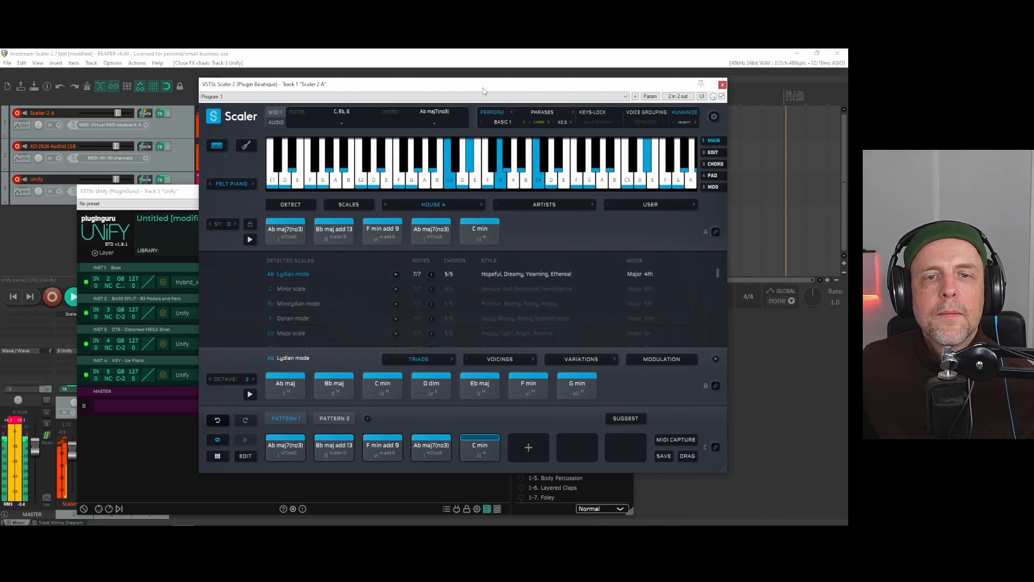
Arrange the Scaler 2 A and Unify windows so Unify's layer meters stay in view, and set the phrase to Felice.
left_click_drag(484, 92, 137, 145)
left_click_drag(428, 190, 543, 98)
left_click_drag(167, 141, 278, 115)
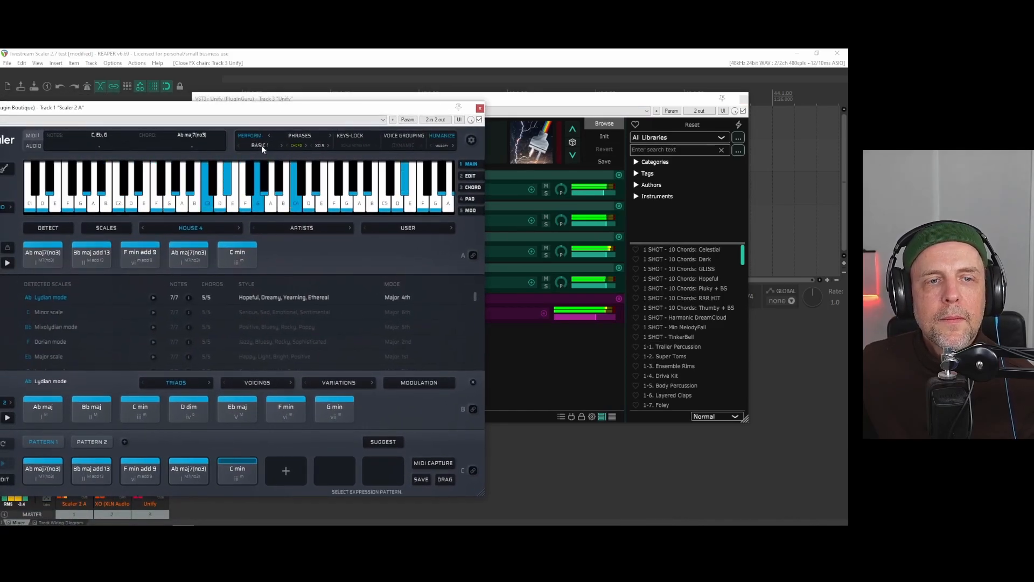
left_click(261, 145)
mouse_move(273, 192)
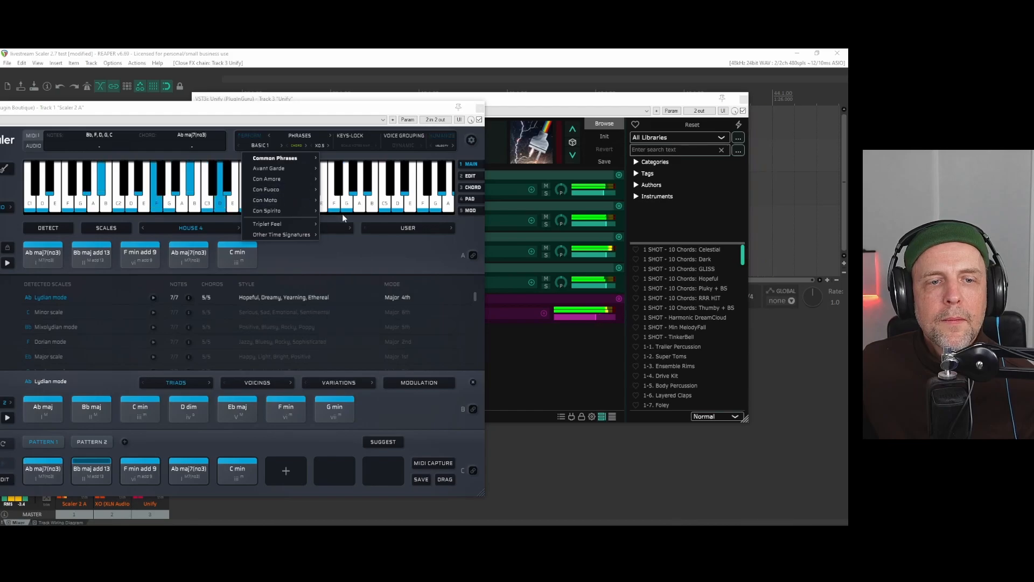
left_click(339, 190)
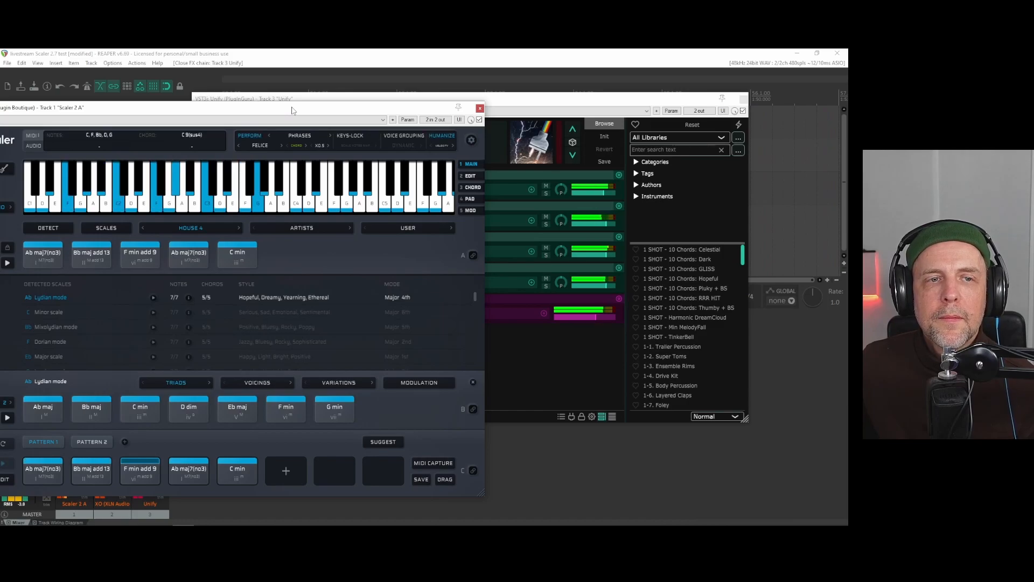
Uncover REAPER's mixer, lower the master volume, and stop playback.
left_click_drag(292, 110, 504, 102)
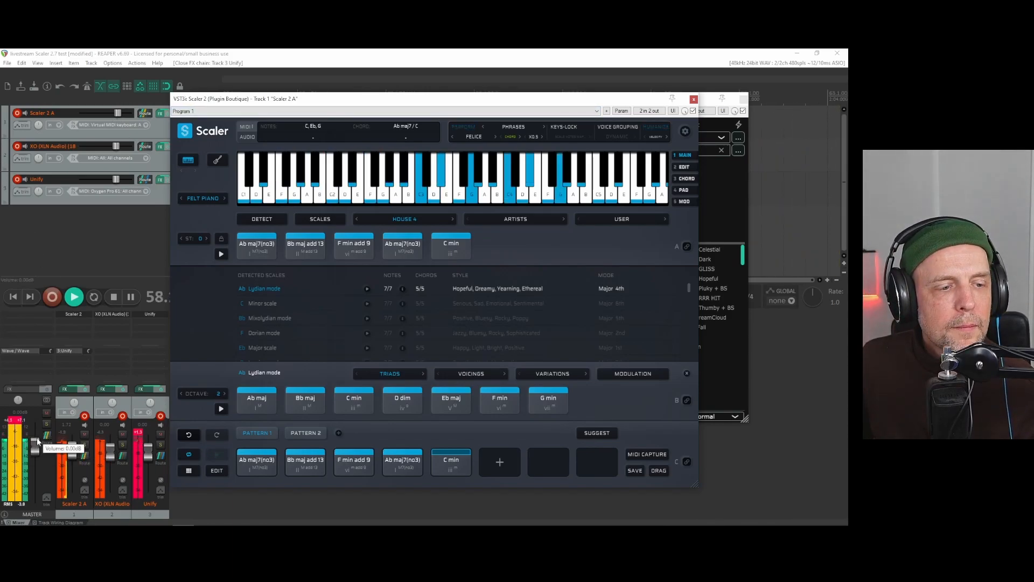
left_click_drag(35, 441, 34, 481)
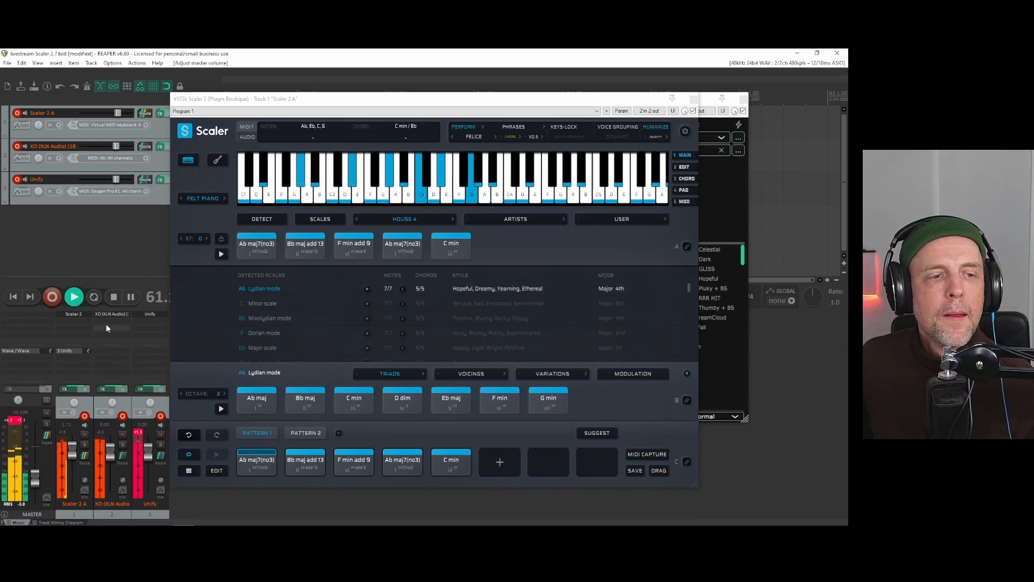
left_click(114, 297)
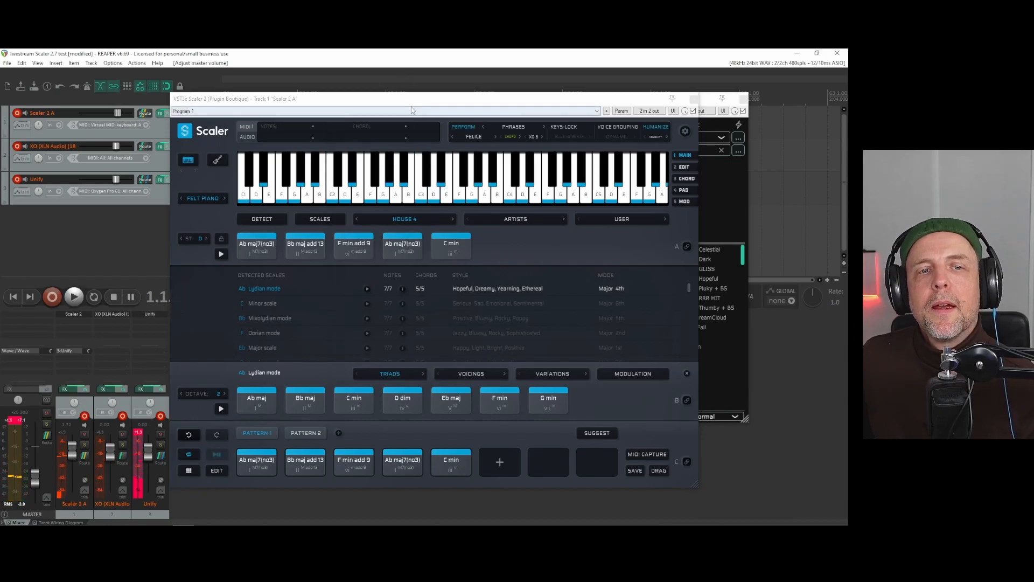
Bring the Unify window to the front and add an empty MIDI layer above its instrument layers.
left_click_drag(405, 99, 322, 169)
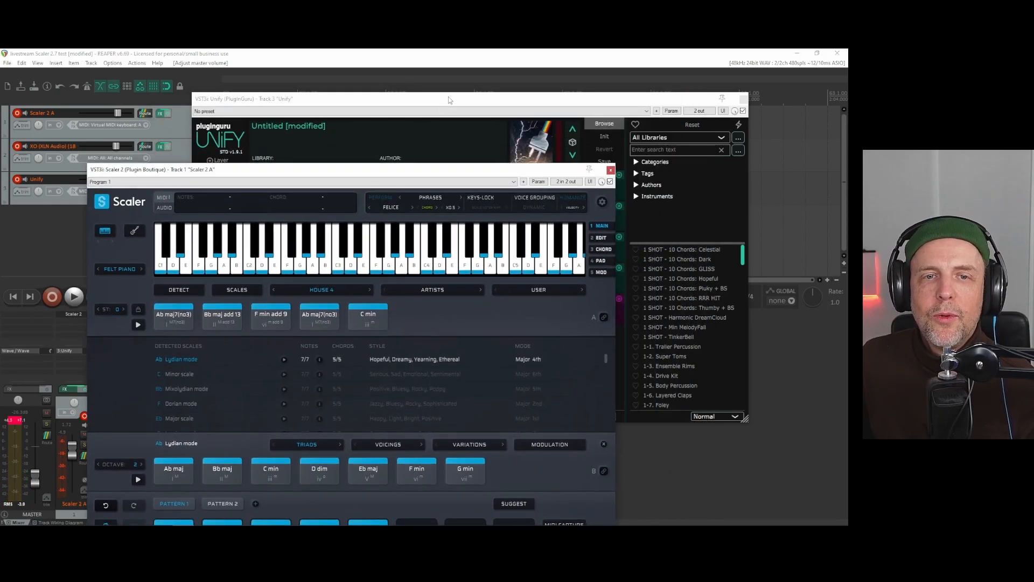
left_click(448, 103)
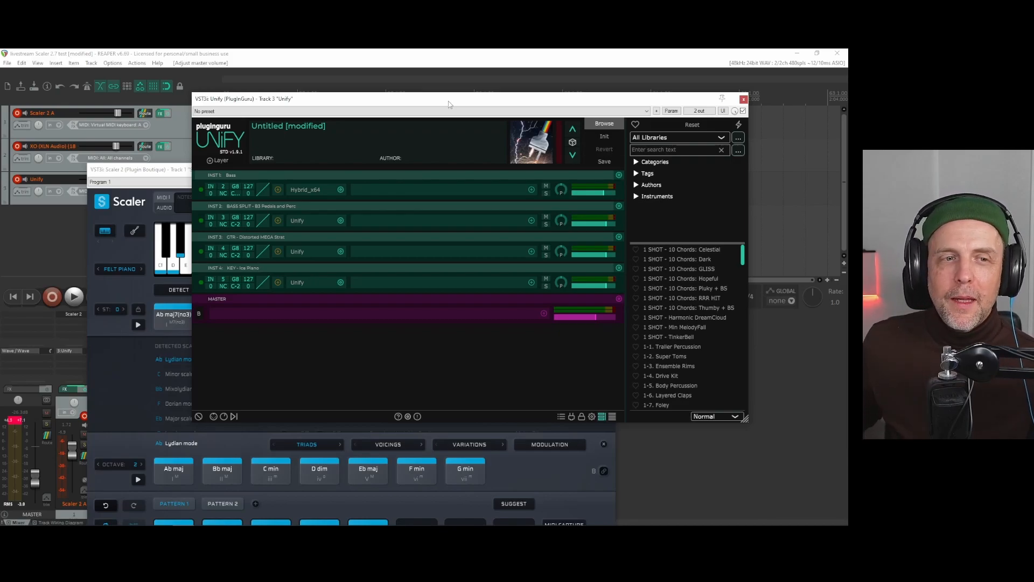
left_click(210, 160)
mouse_move(212, 163)
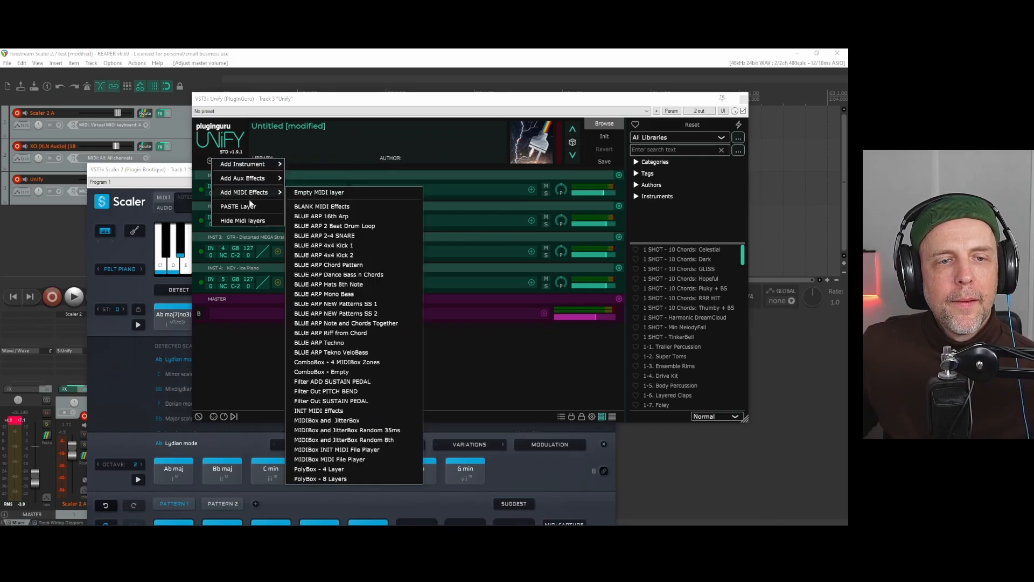
mouse_move(278, 192)
left_click(371, 192)
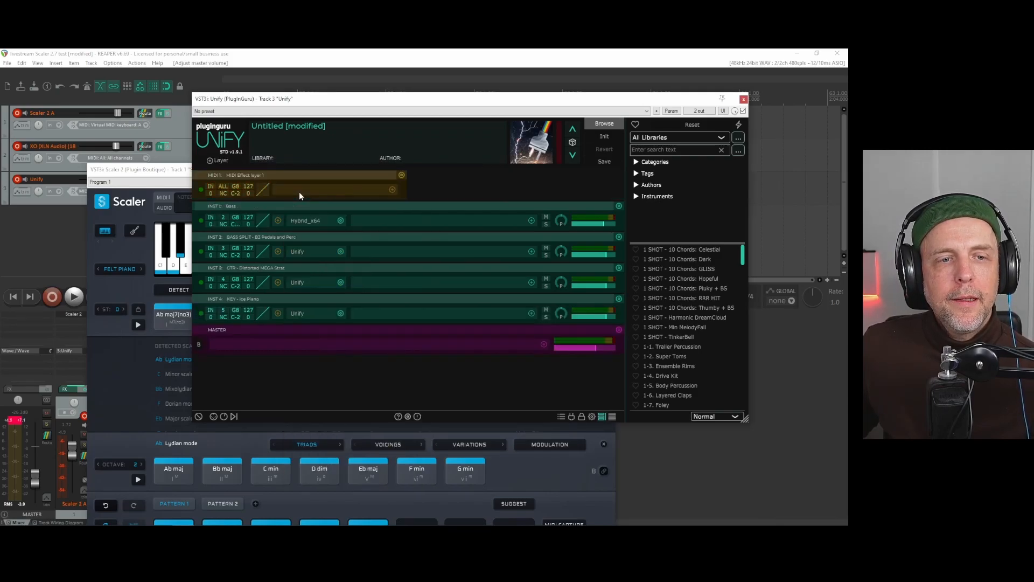
Insert Scaler 2 from the third-party MIDI effects into Unify's MIDI Effect layer 1.
left_click(392, 190)
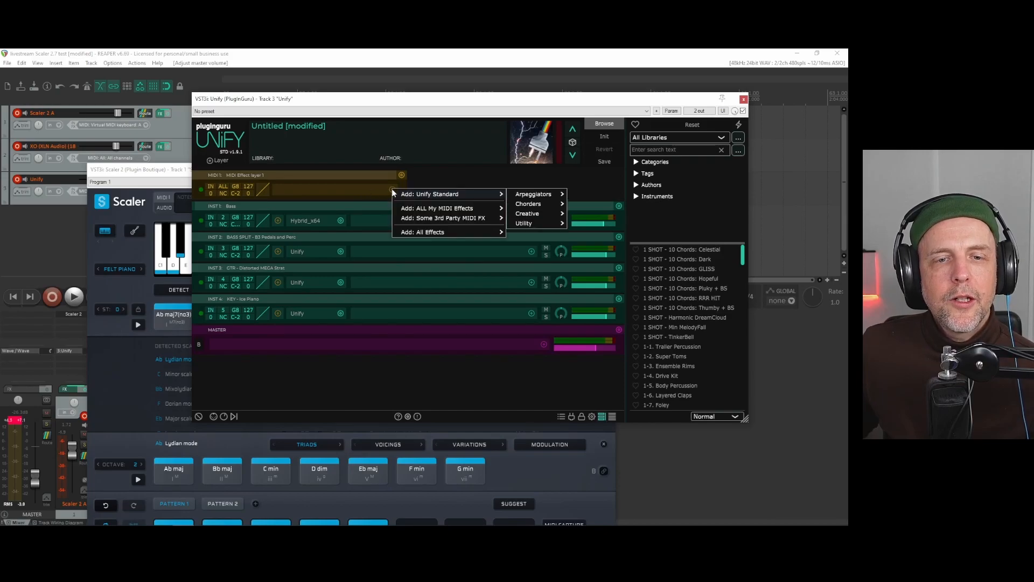
mouse_move(410, 218)
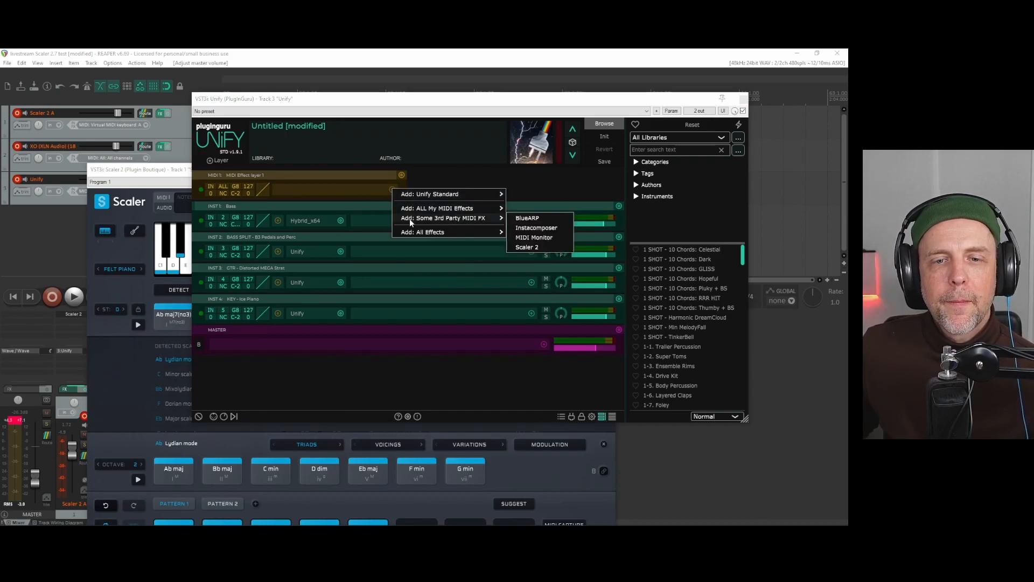
left_click(520, 247)
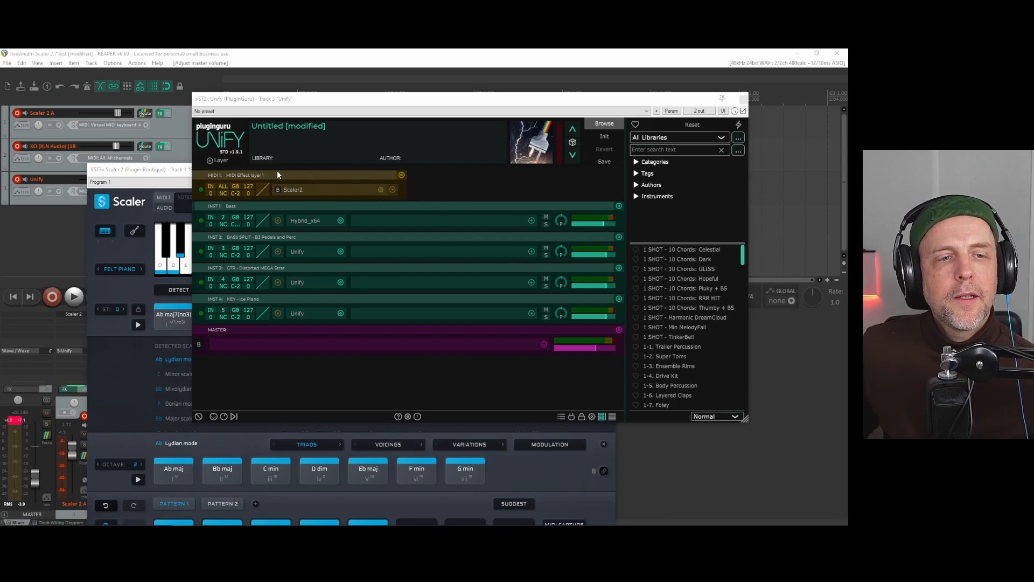
Examine the MIDI source options of Unify's Bass instrument layer and leave the source as Raw MIDI IN.
left_click(211, 217)
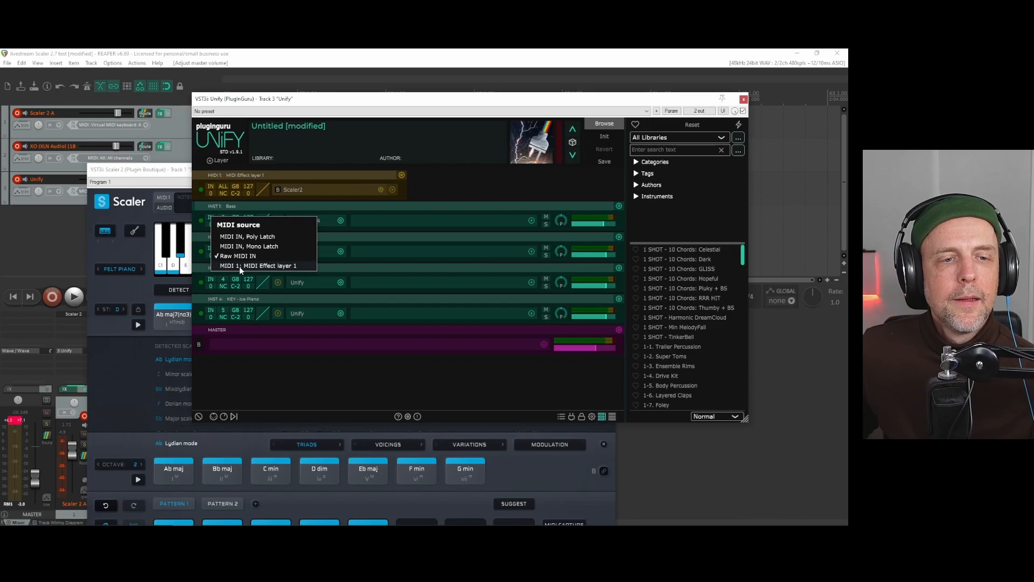
left_click(453, 184)
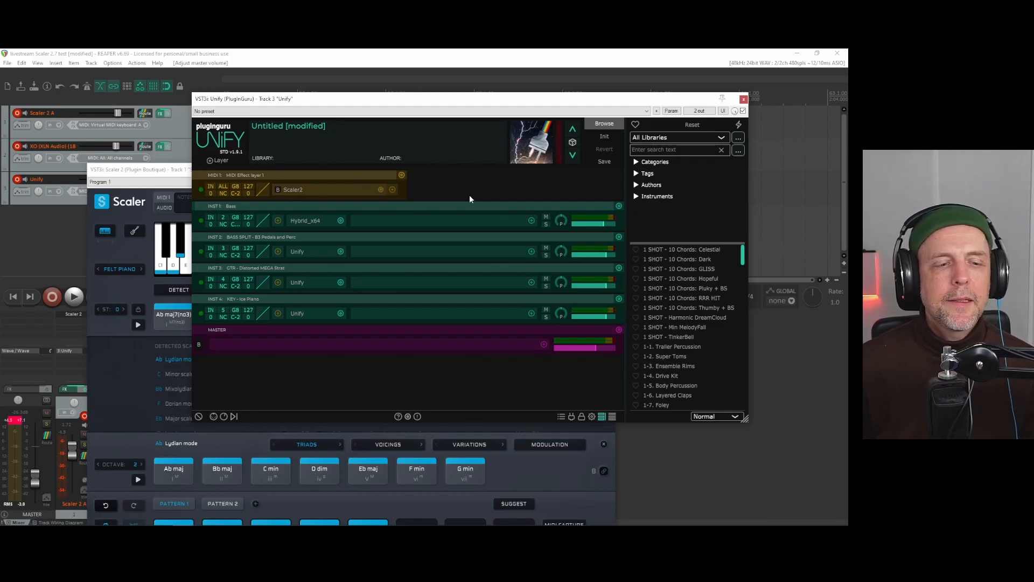
Bring Scaler 2 A to the front, start auto-play of the section A chords, and raise REAPER's master volume.
left_click(169, 177)
left_click_drag(169, 172, 229, 86)
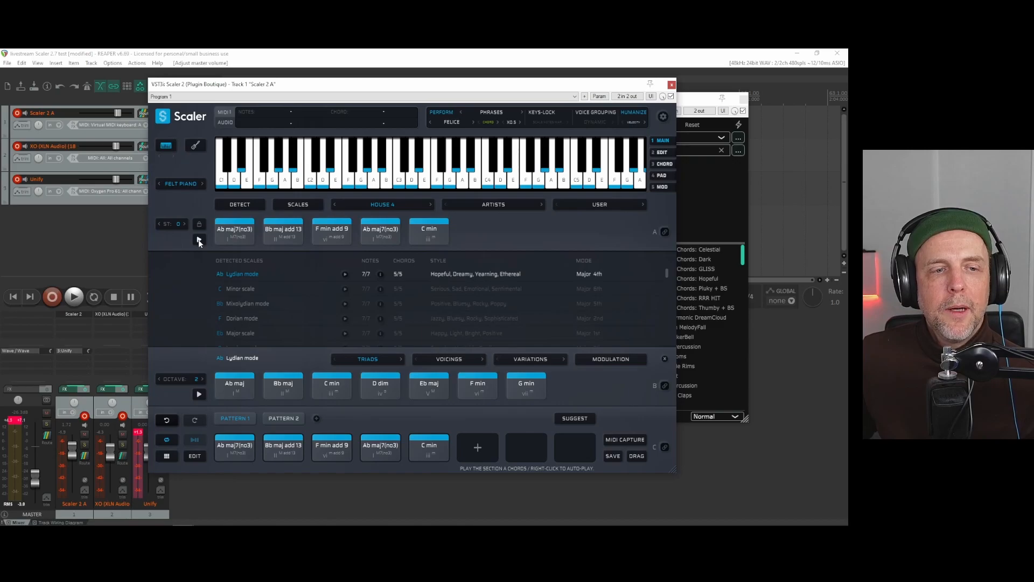
right_click(198, 239)
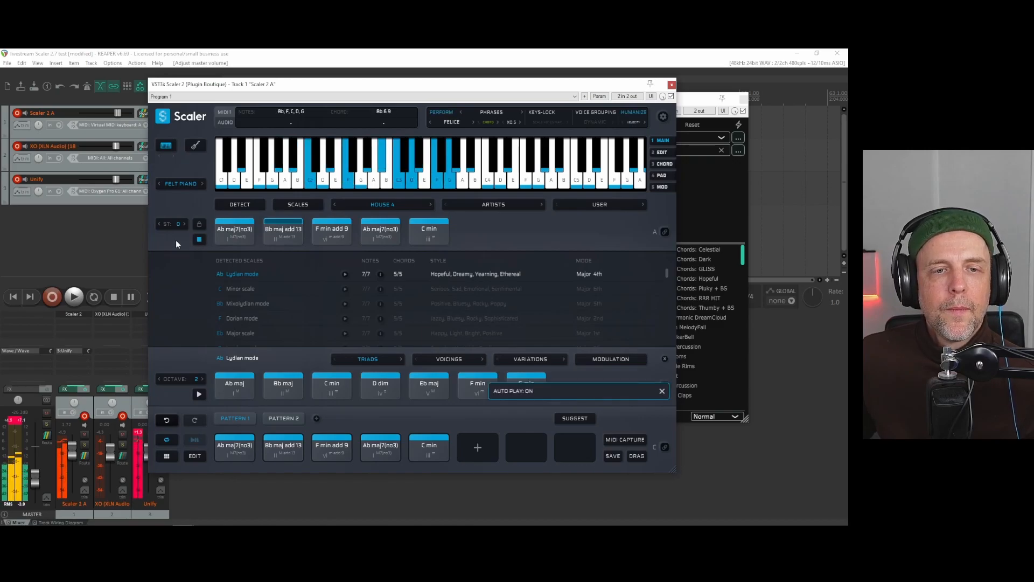
left_click_drag(35, 476, 39, 454)
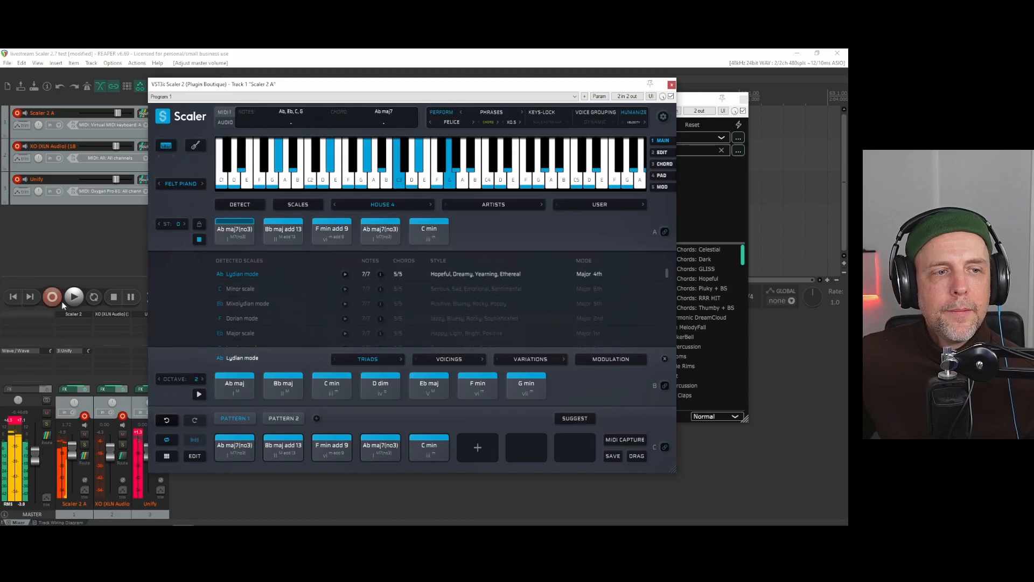
Reposition the Scaler 2 A and Unify windows to show Unify's layer meters, and toggle the Unify track's mute in REAPER.
left_click_drag(275, 87, 397, 84)
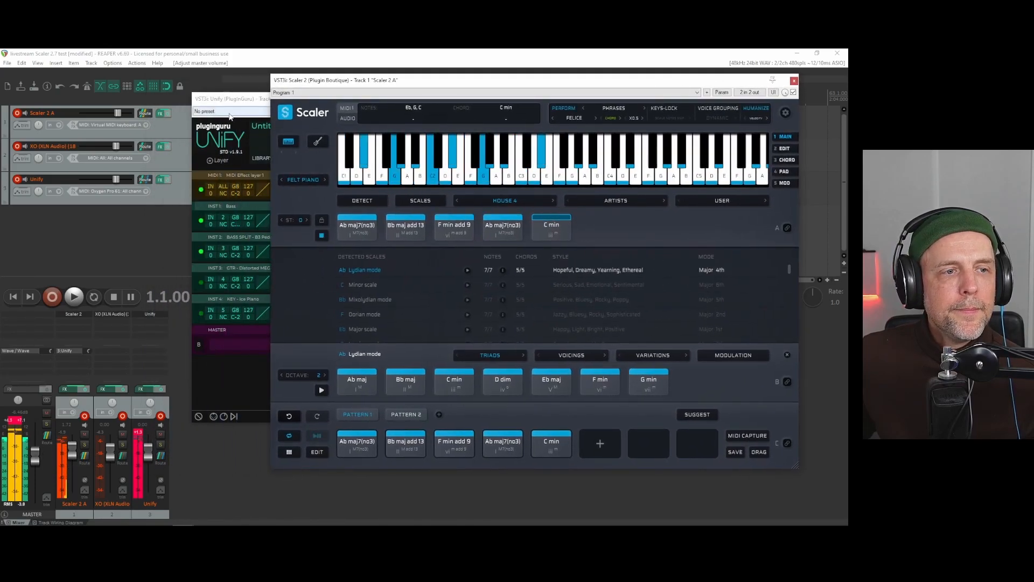
left_click_drag(241, 99, 289, 106)
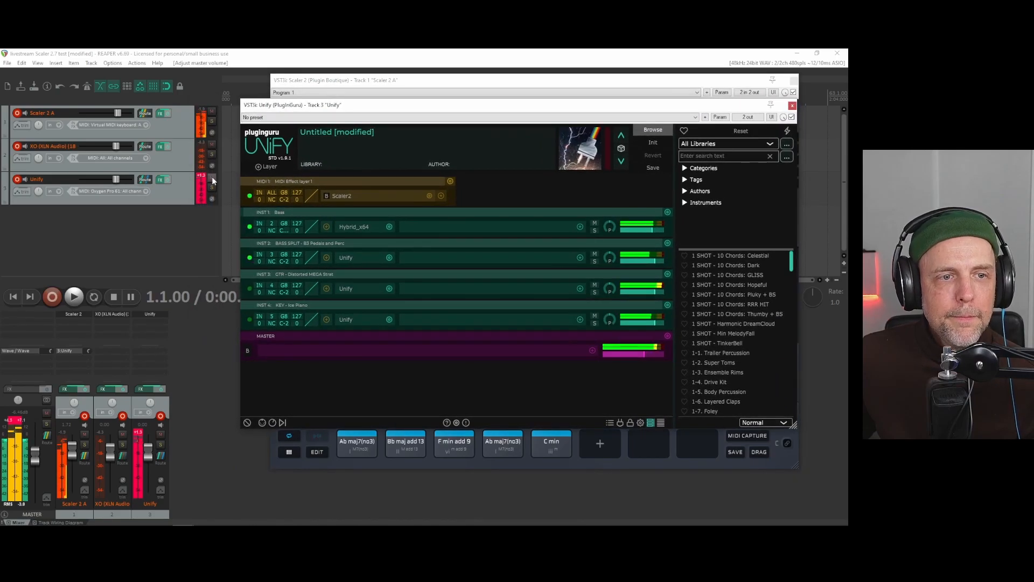
left_click_drag(445, 105, 250, 151)
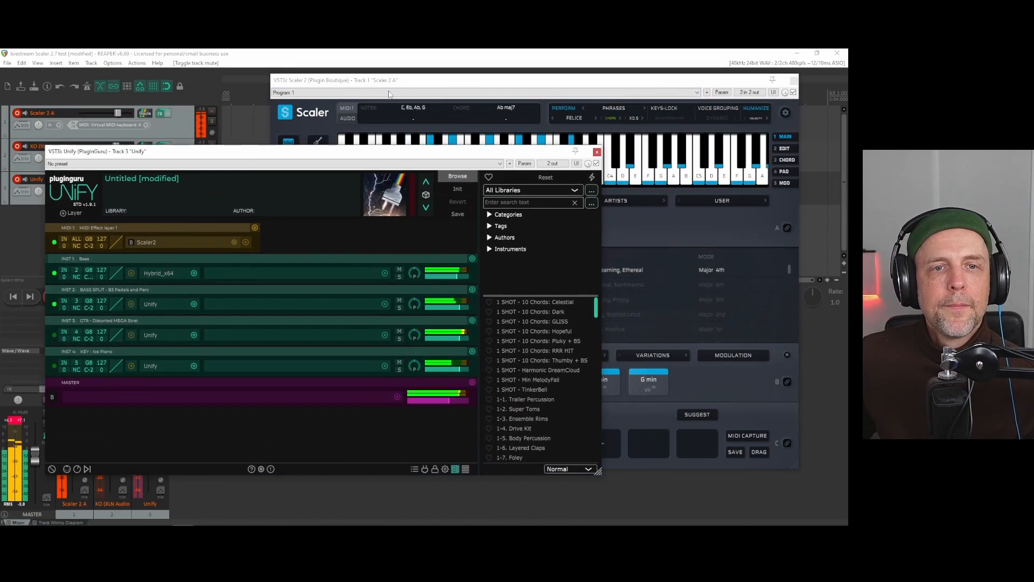
Bring Scaler 2 A back in front of Unify and advance its song chord set through House 5 and House 6 to House 7.
left_click(445, 88)
left_click_drag(445, 88, 412, 99)
left_click(528, 208)
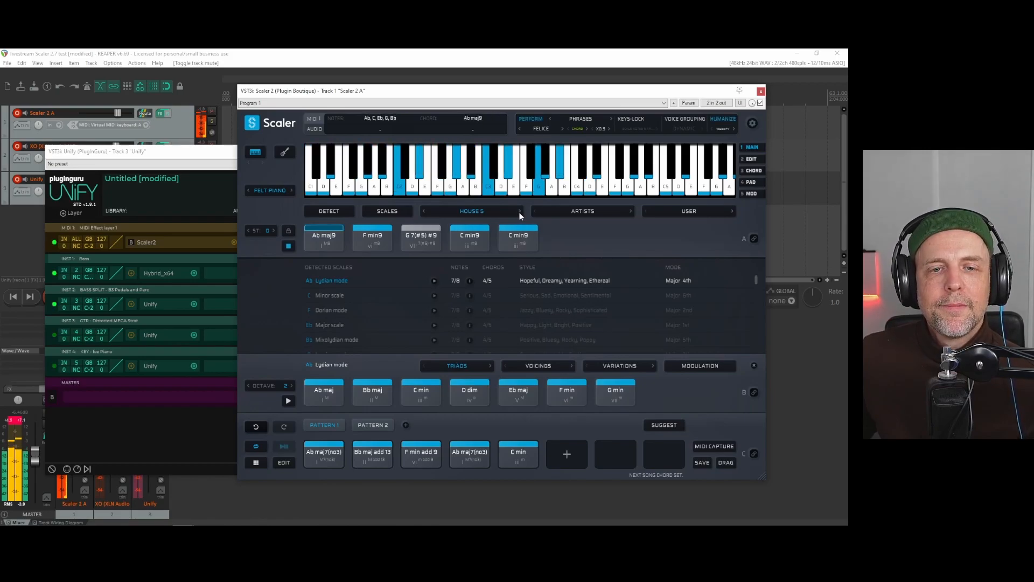
left_click(520, 211)
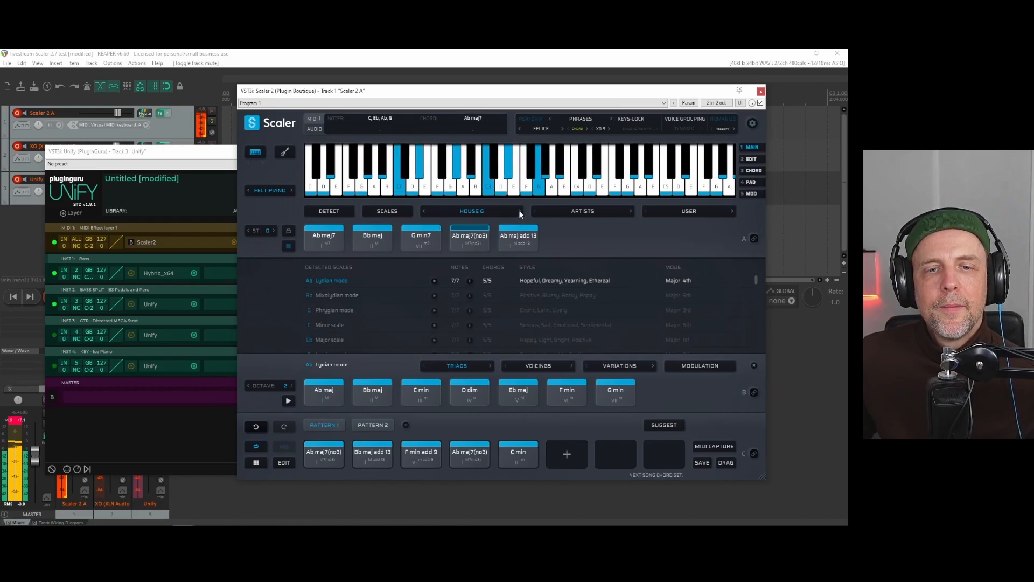
left_click(520, 210)
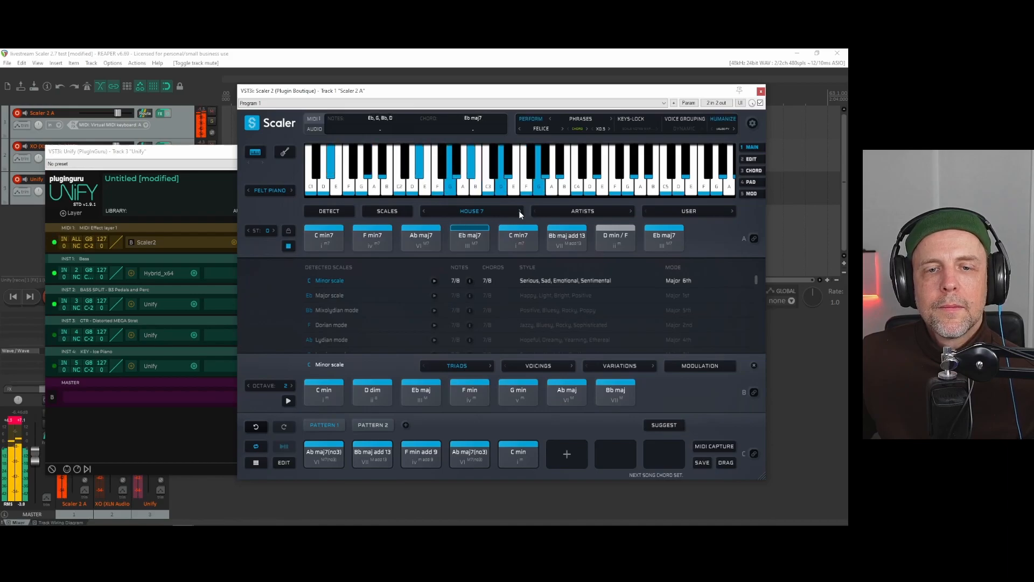
Load the Epic song chord set from the Cinematic group into Scaler 2 A.
left_click(478, 214)
mouse_move(461, 189)
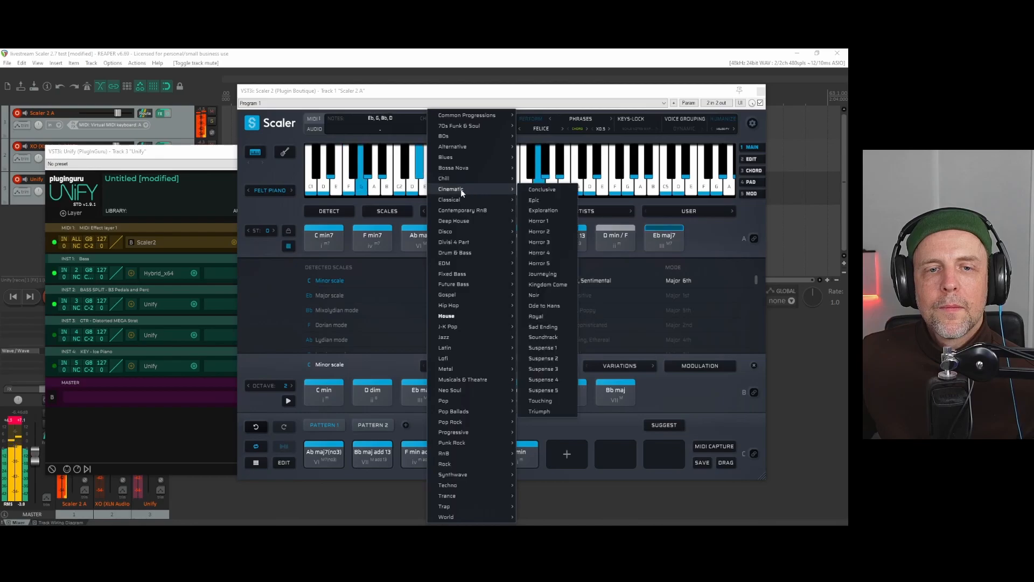
left_click(535, 200)
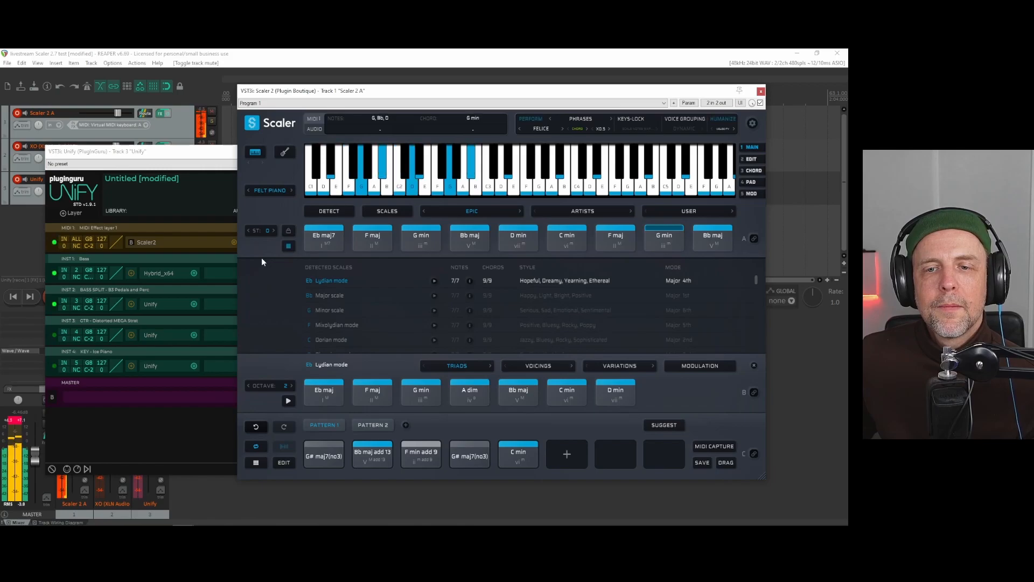
Load the Contemporary RnB 4 song chord set and stop auto-play of the section A chords.
left_click(487, 215)
mouse_move(485, 210)
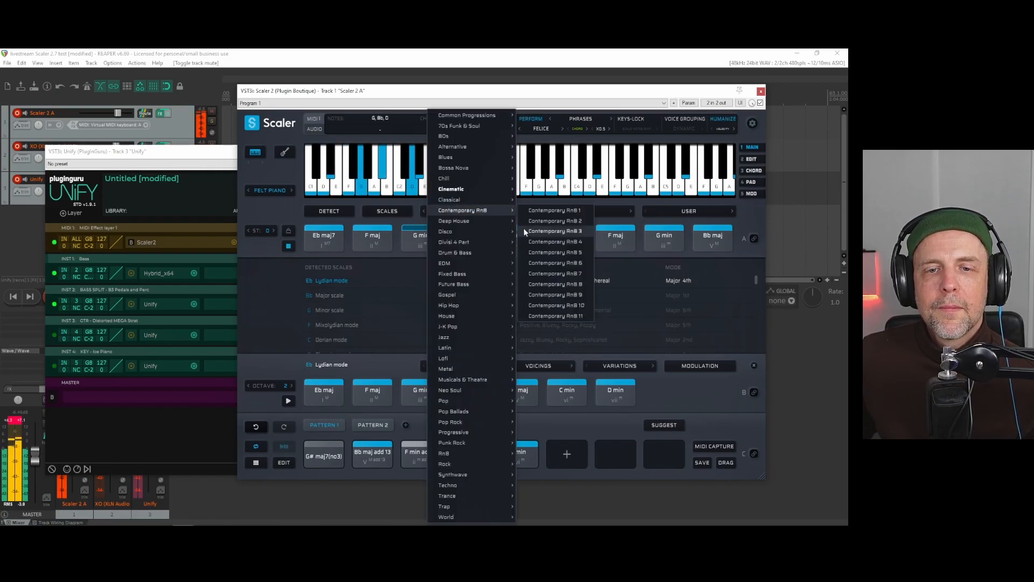
left_click(548, 242)
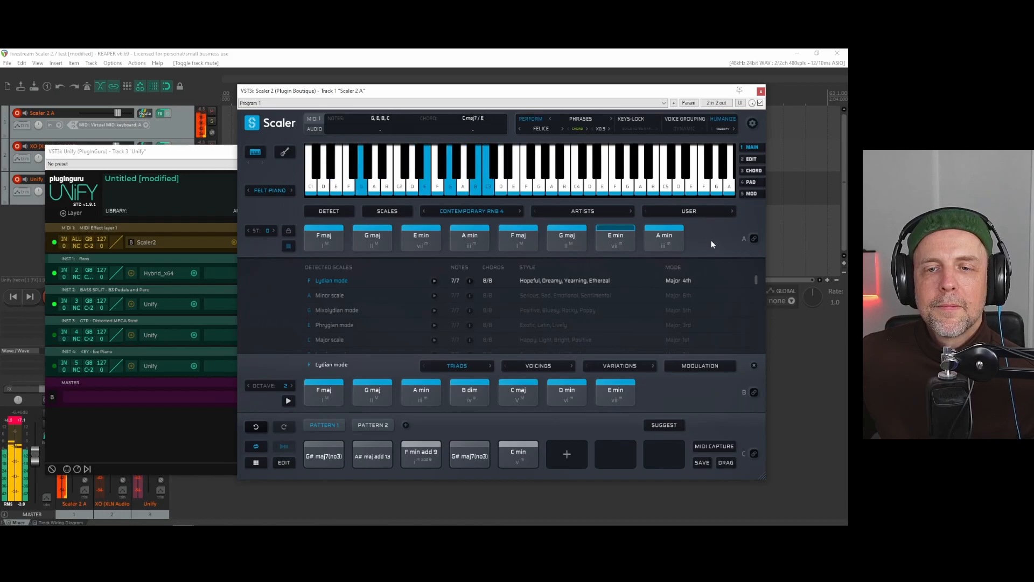
left_click(288, 246)
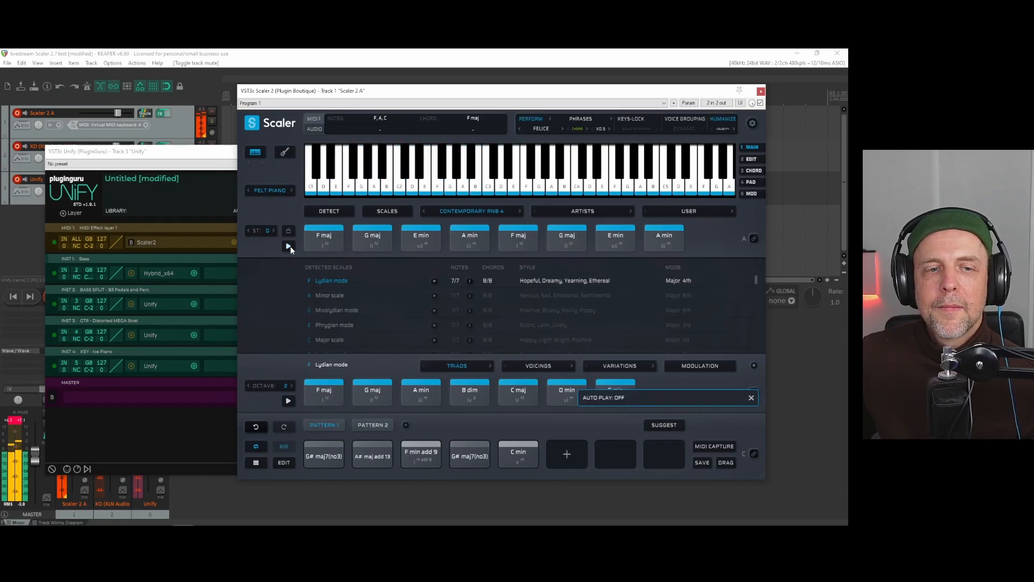